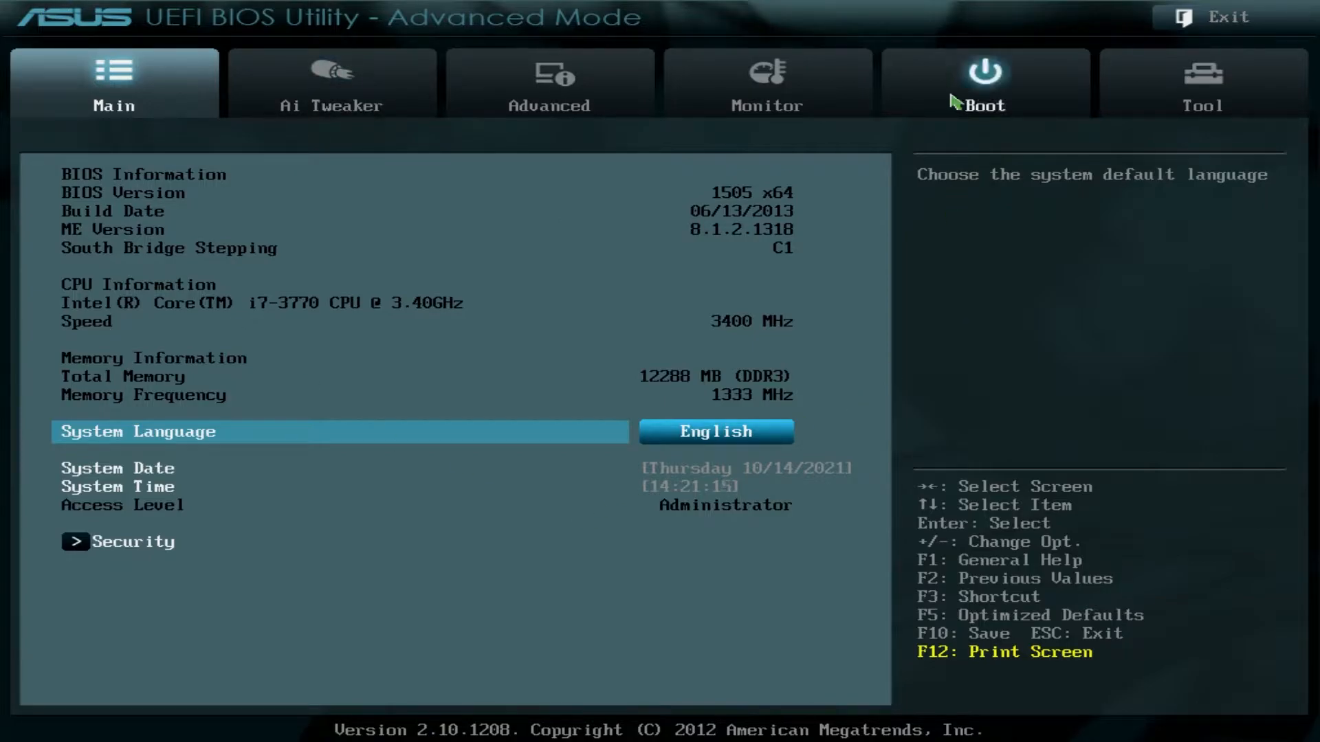
# - Set Boot Device Control to Legacy OpROM only in the boot configuration's CSM (Compatibility Support Module) settings
pyautogui.click(969, 108)
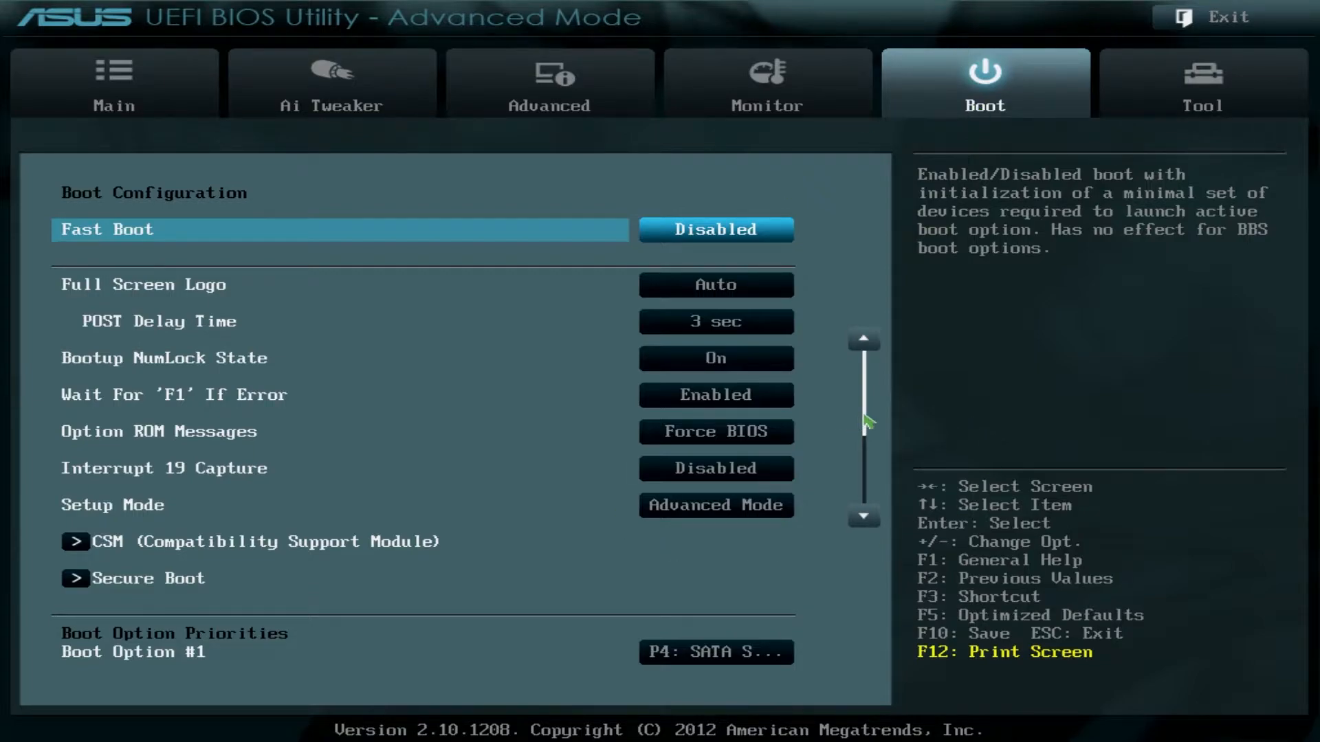
pyautogui.press('Down')
pyautogui.press('Down')
pyautogui.press('Down')
pyautogui.press('Down')
pyautogui.press('Down')
pyautogui.press('Down')
pyautogui.press('Down')
pyautogui.press('Down')
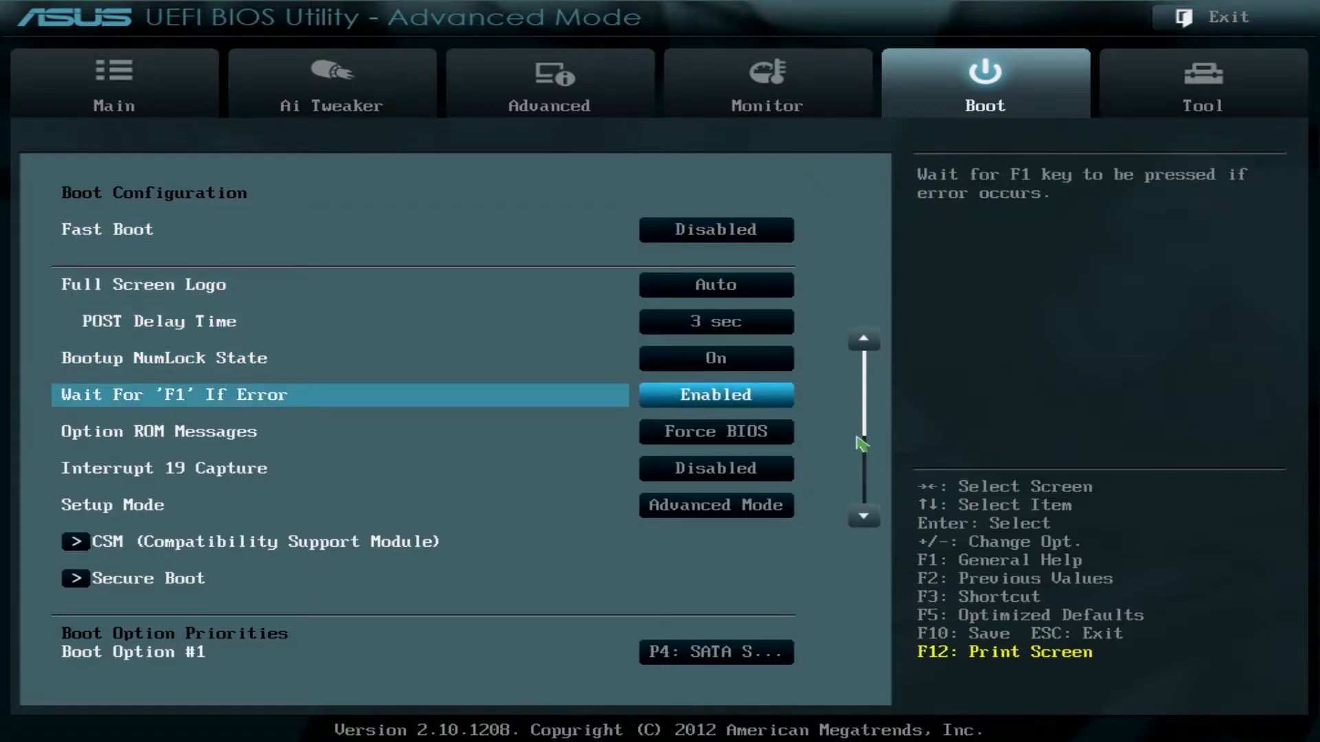
pyautogui.click(242, 543)
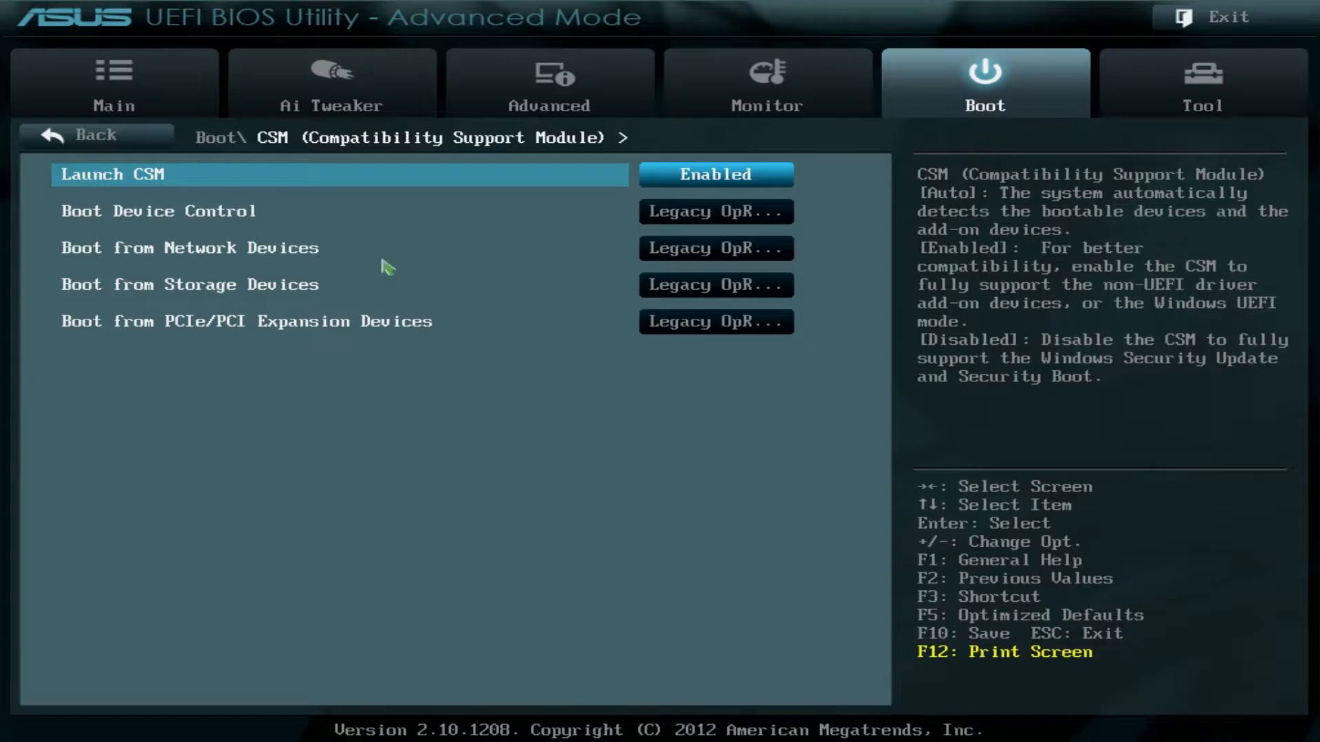
pyautogui.click(732, 218)
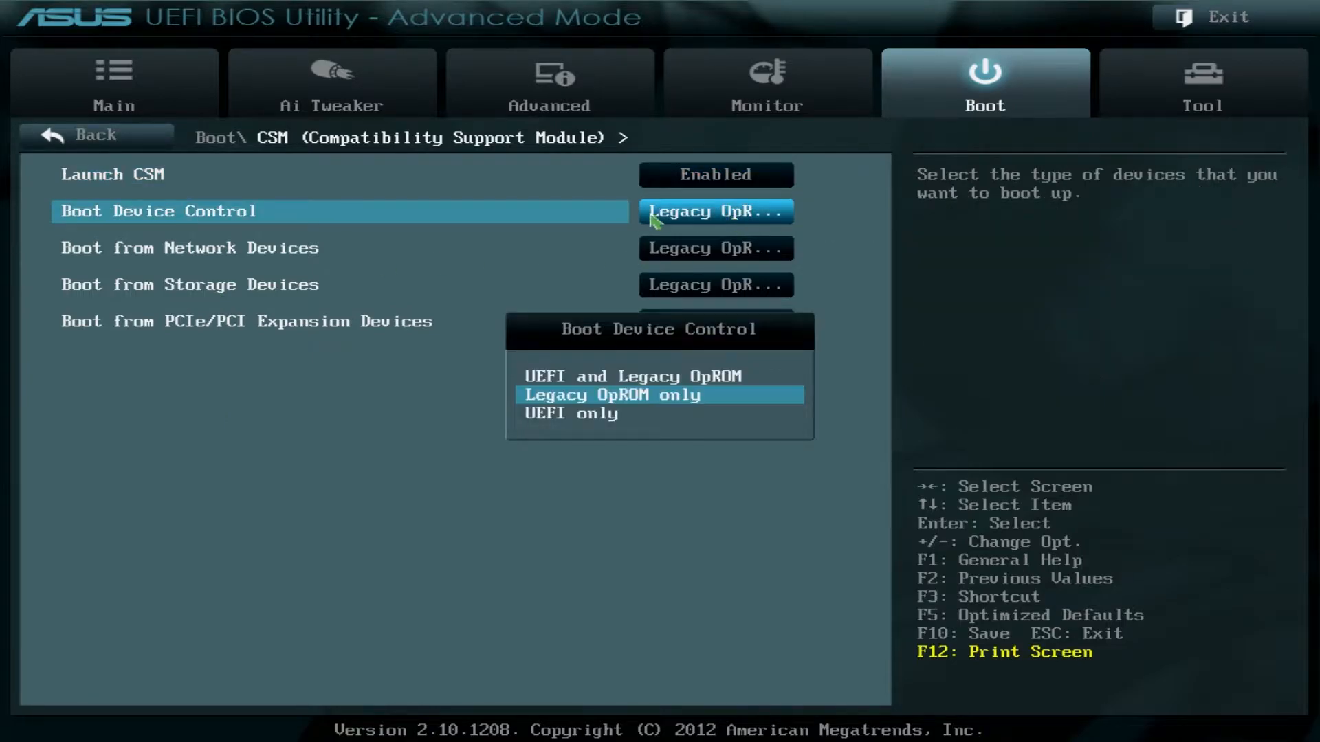
pyautogui.click(663, 406)
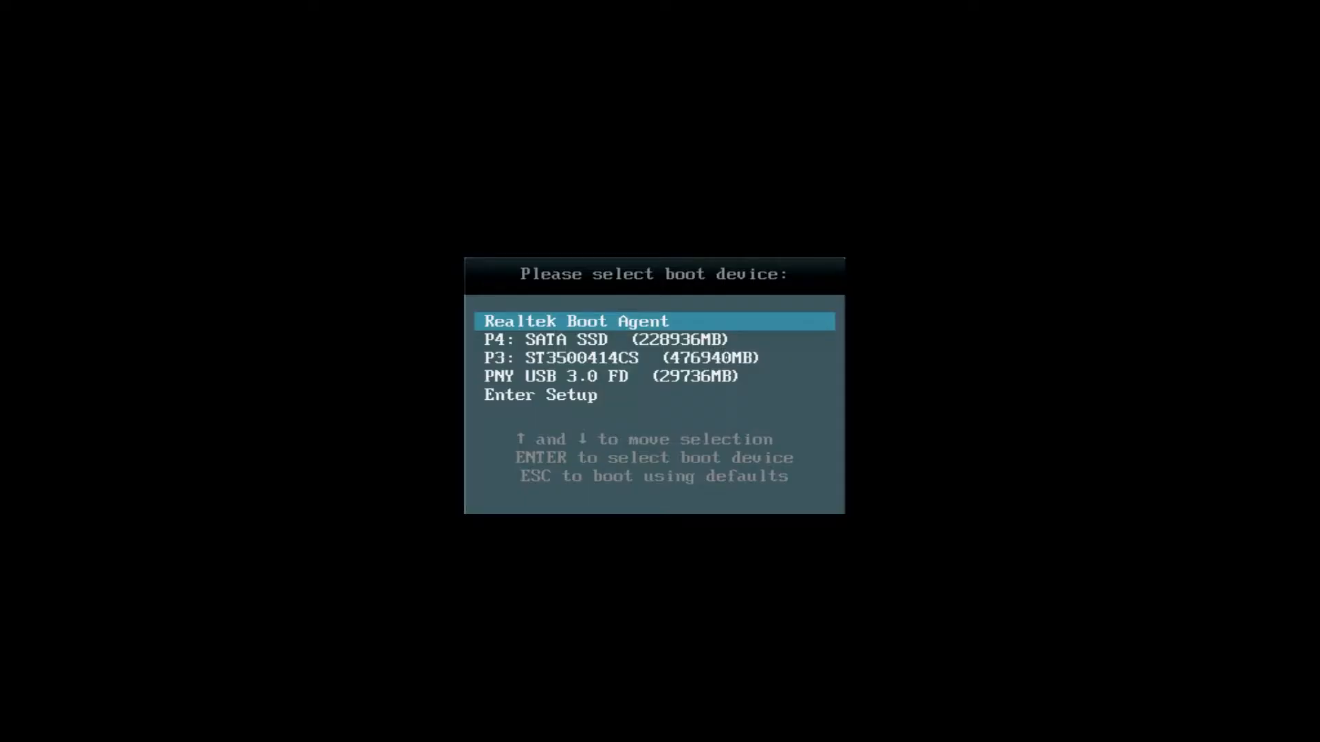
# - Boot the computer from the PNY USB 3.0 FD drive
pyautogui.press('Down')
pyautogui.press('Down')
pyautogui.press('Down')
pyautogui.press('Down')
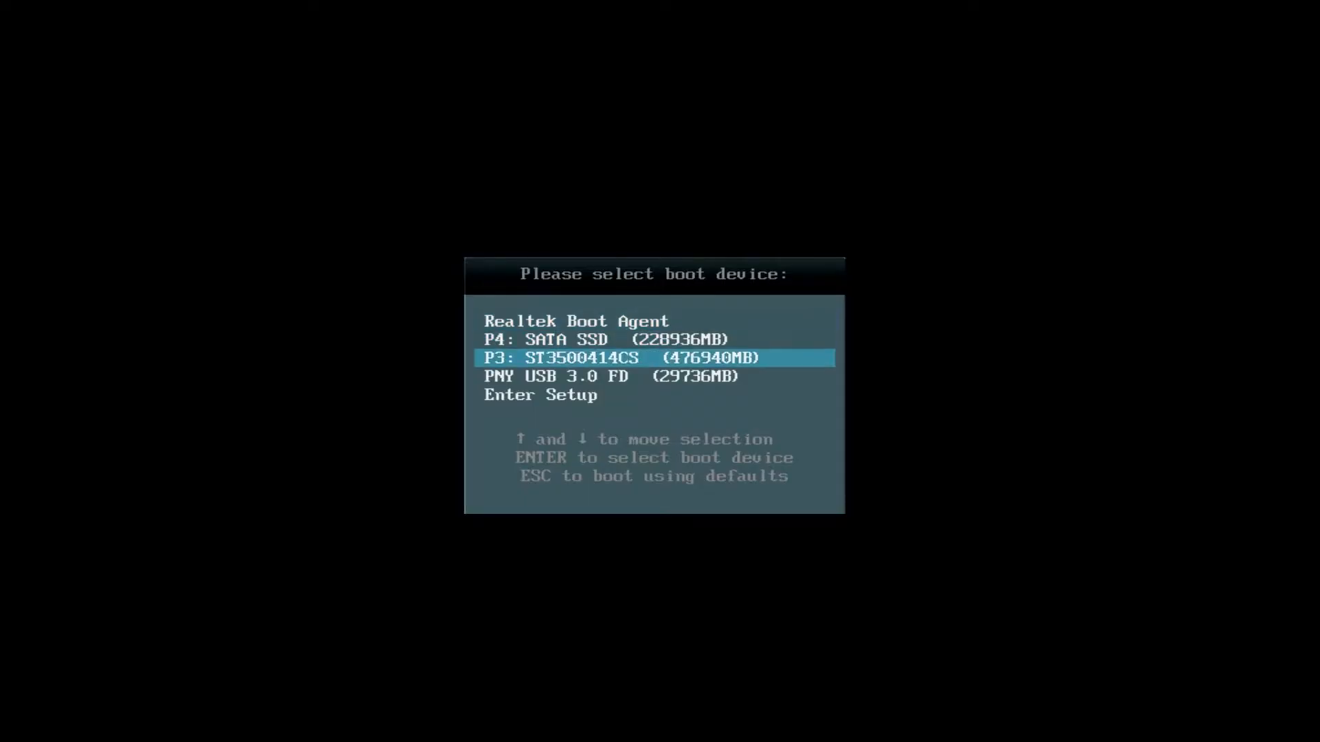
pyautogui.press('Up')
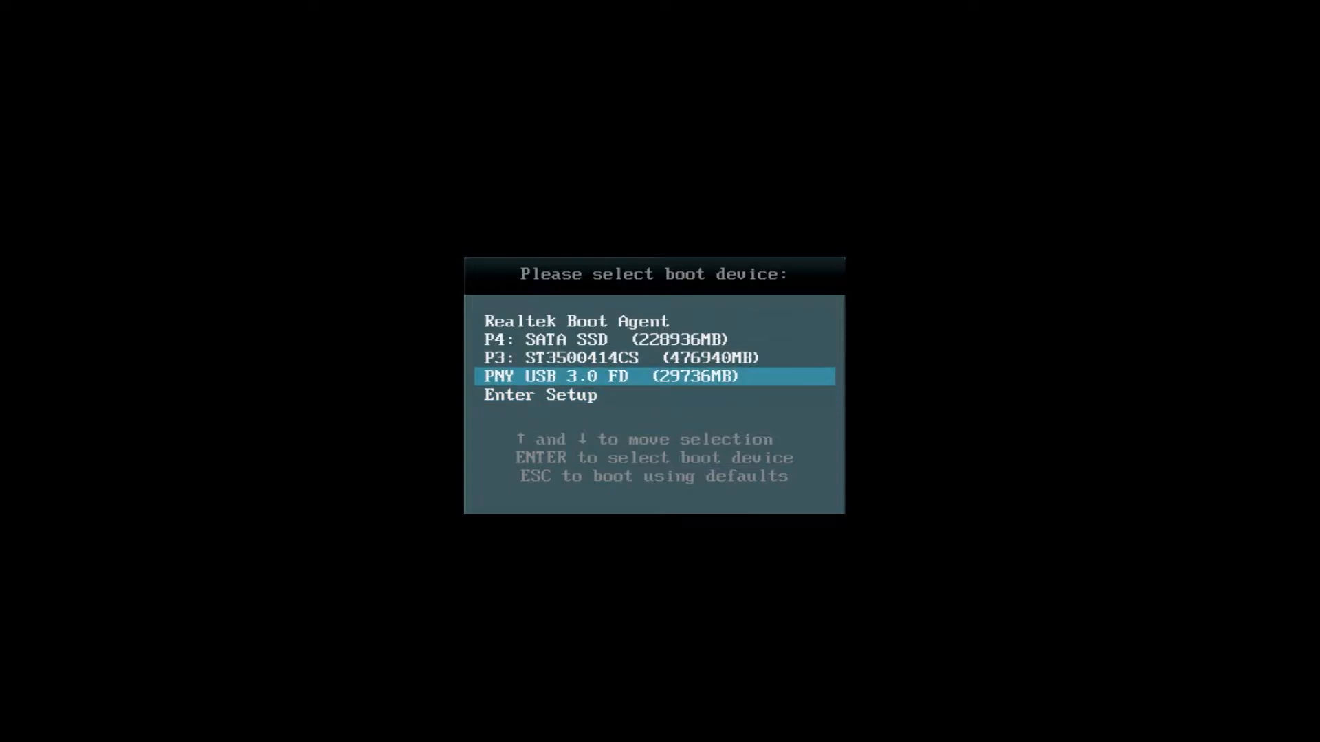
pyautogui.press('Return')
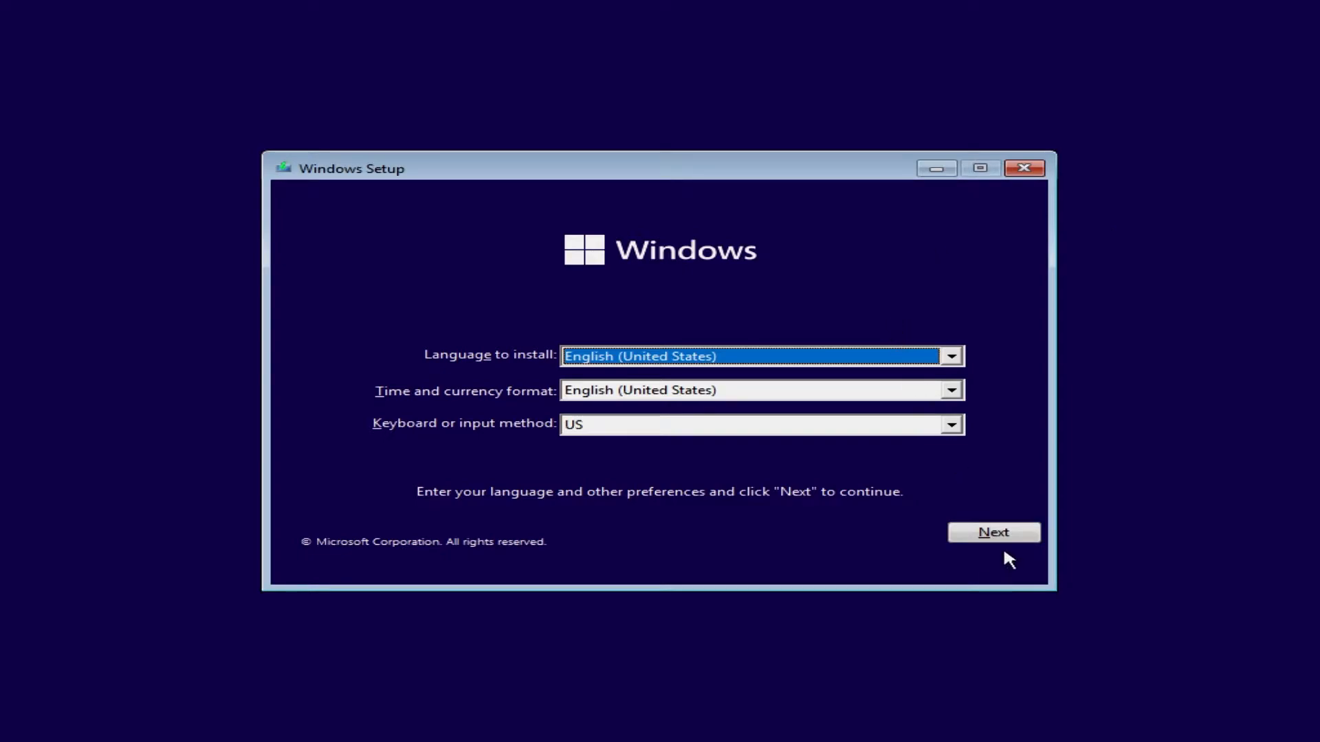
# - Start the Windows installation with the preset language options, skip the product key and choose Windows 11 Pro
pyautogui.click(1028, 536)
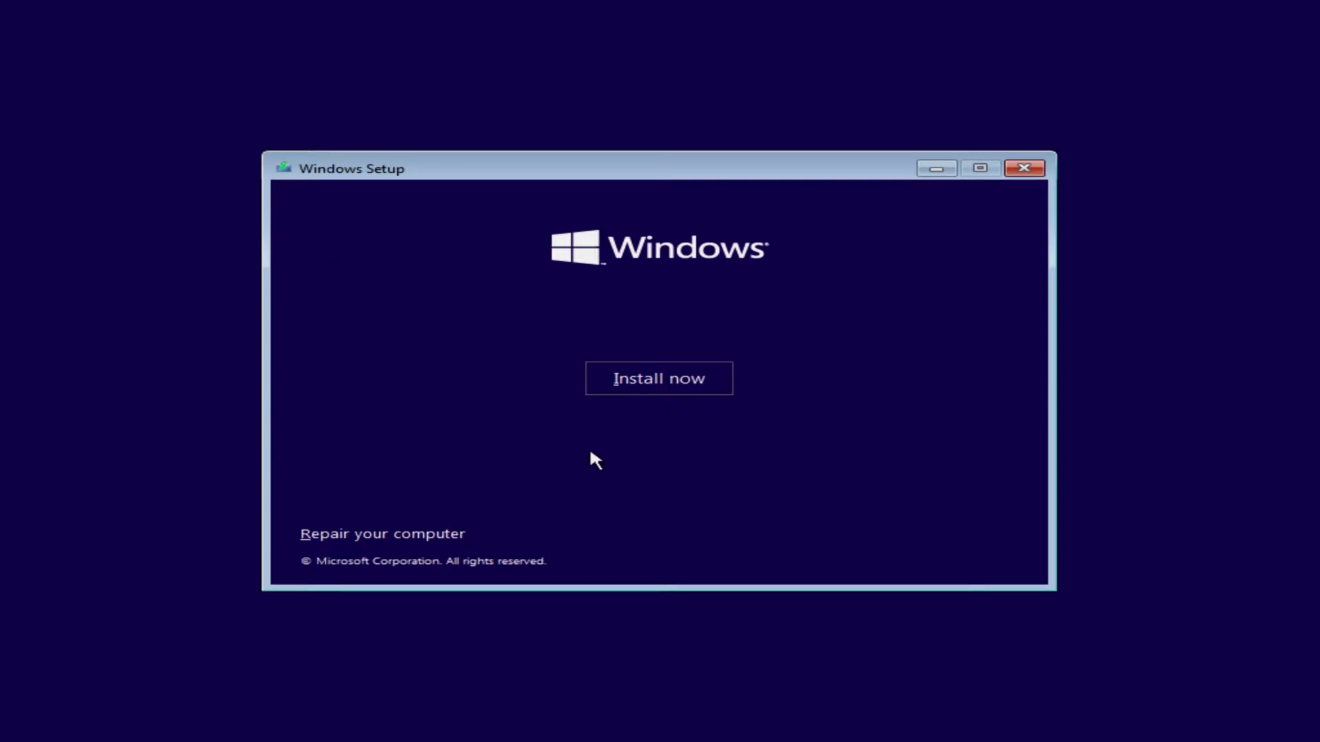
pyautogui.click(658, 386)
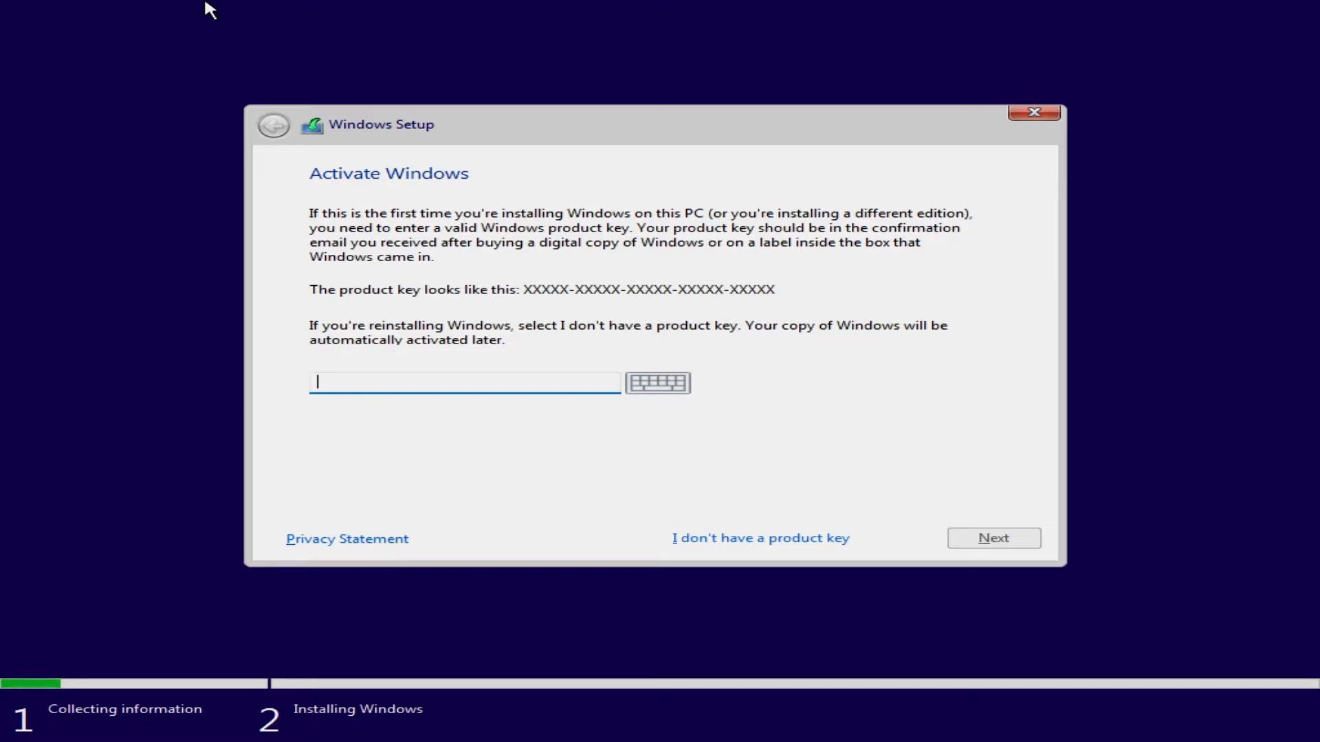
pyautogui.click(799, 539)
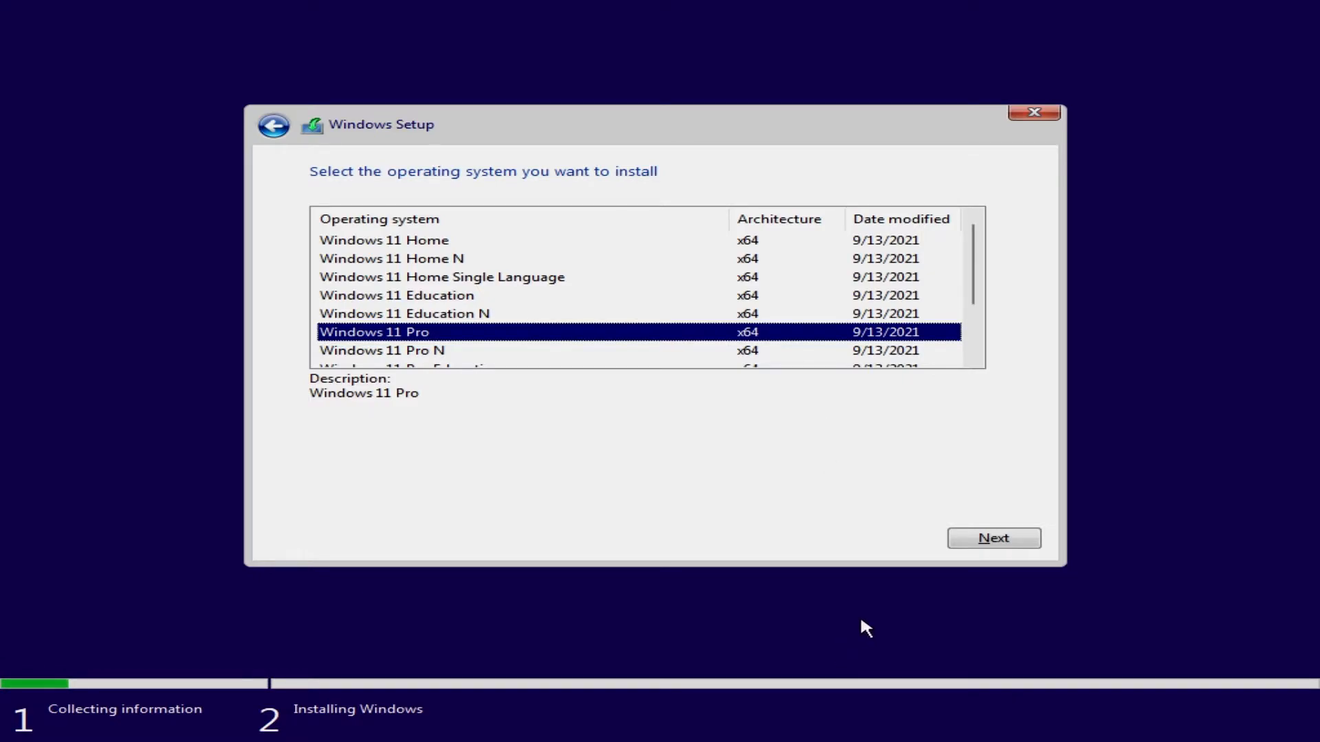
pyautogui.click(984, 545)
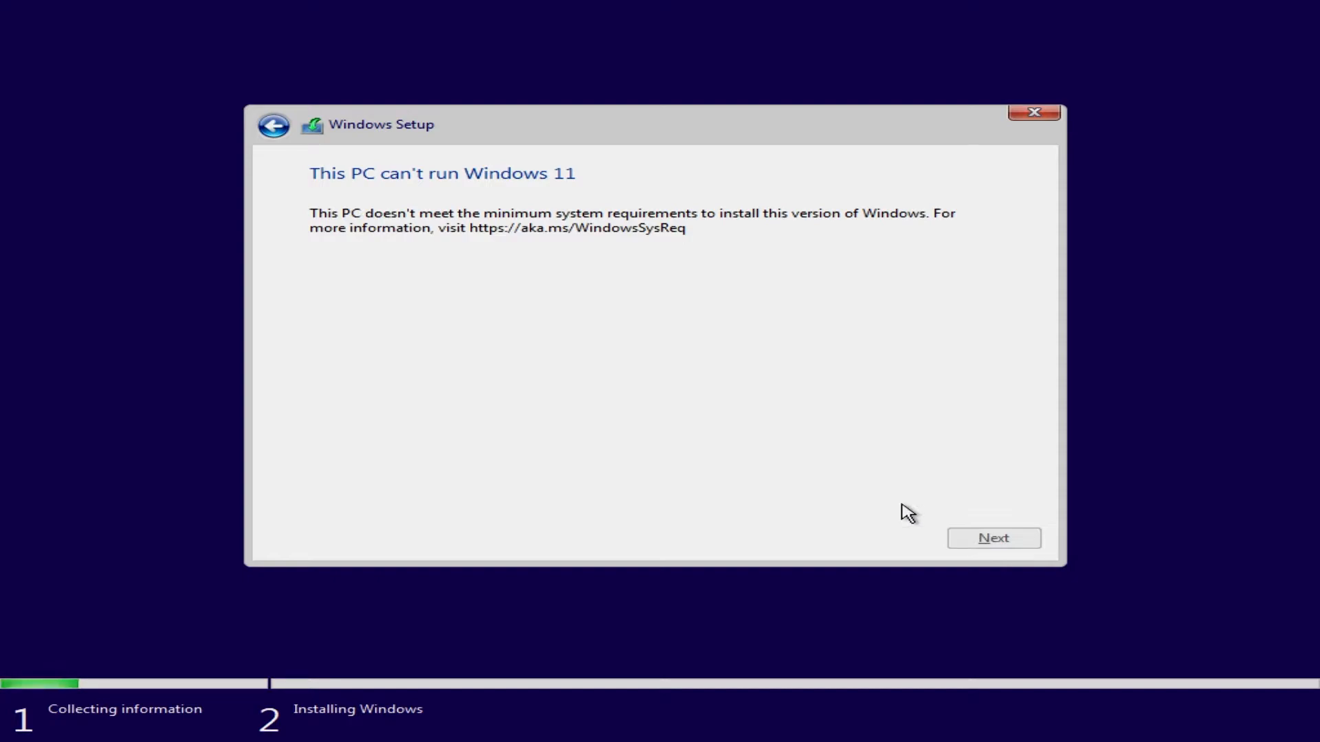
# - Open a command prompt over Windows Setup and launch the Registry Editor with regedit
pyautogui.hotkey('shift', 'F10')
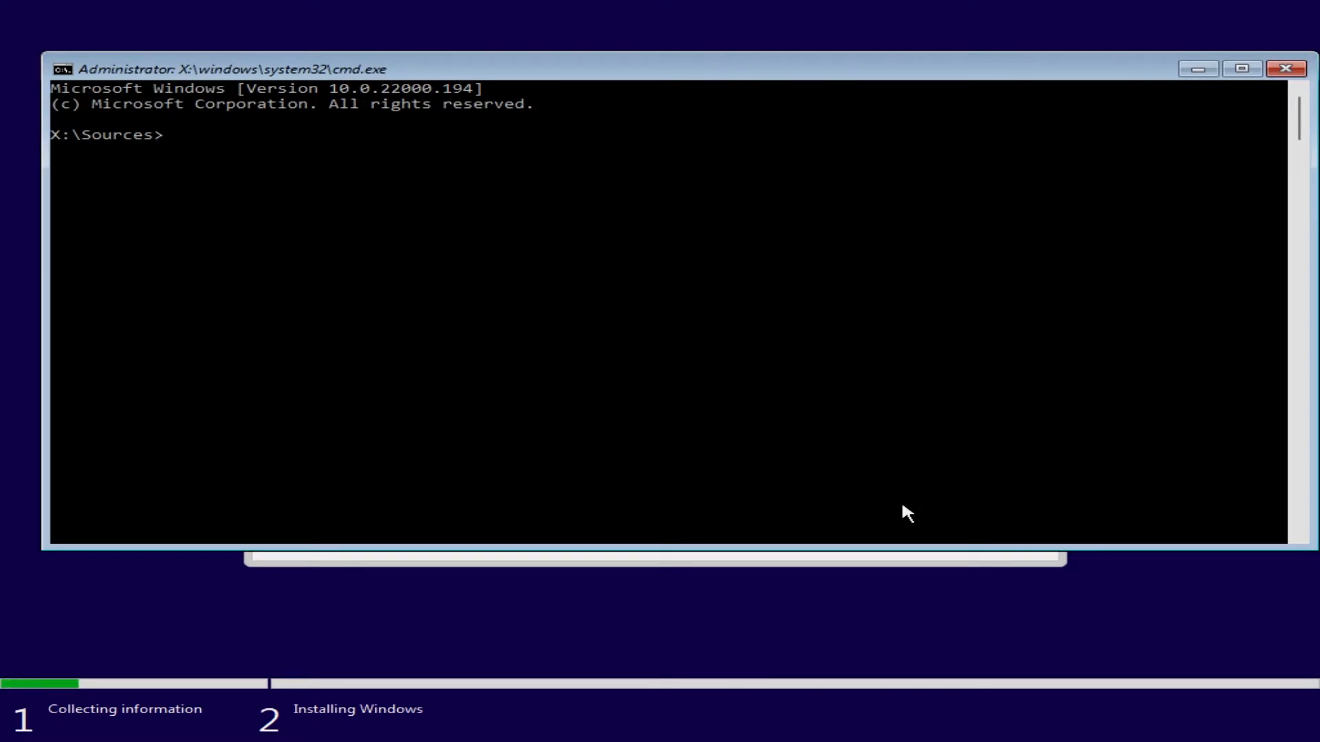
pyautogui.write('regedit')
pyautogui.press('Return')
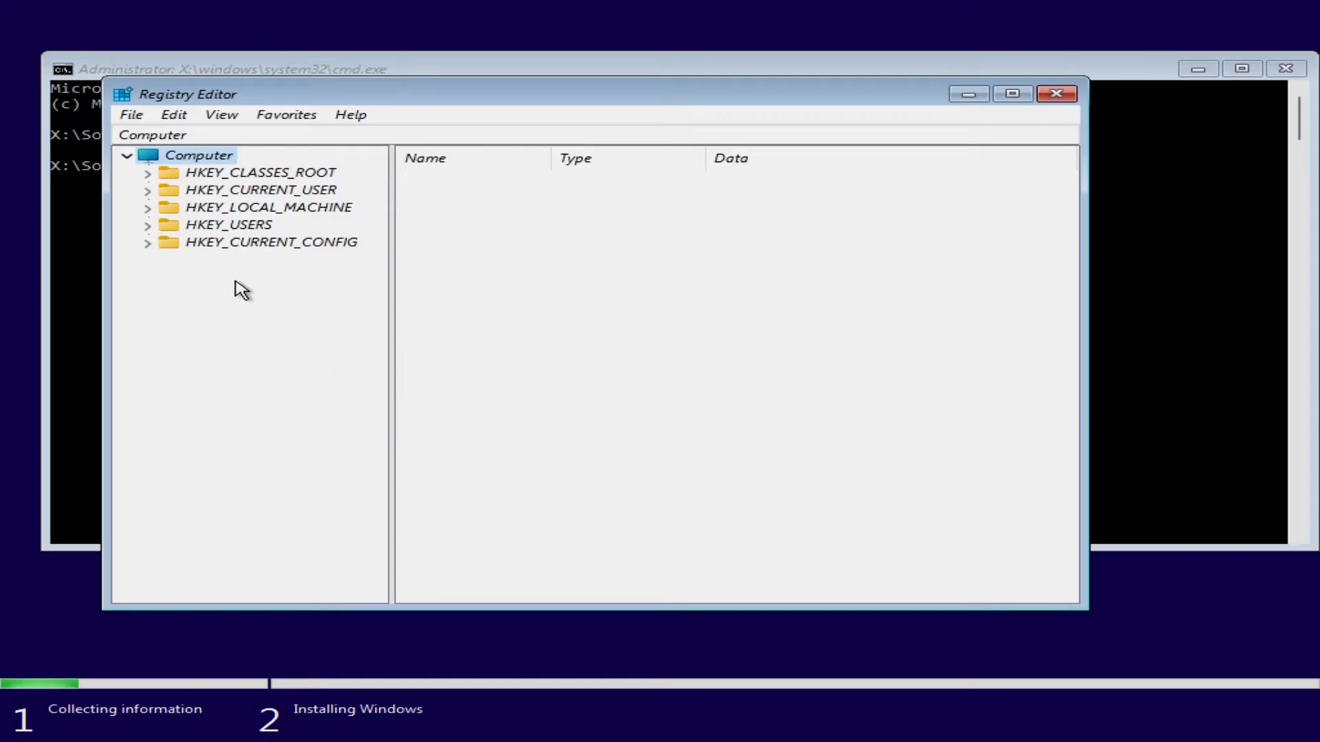
# - Create a new key called LabConfig under HKEY_LOCAL_MACHINE\SYSTEM\Setup
pyautogui.click(147, 208)
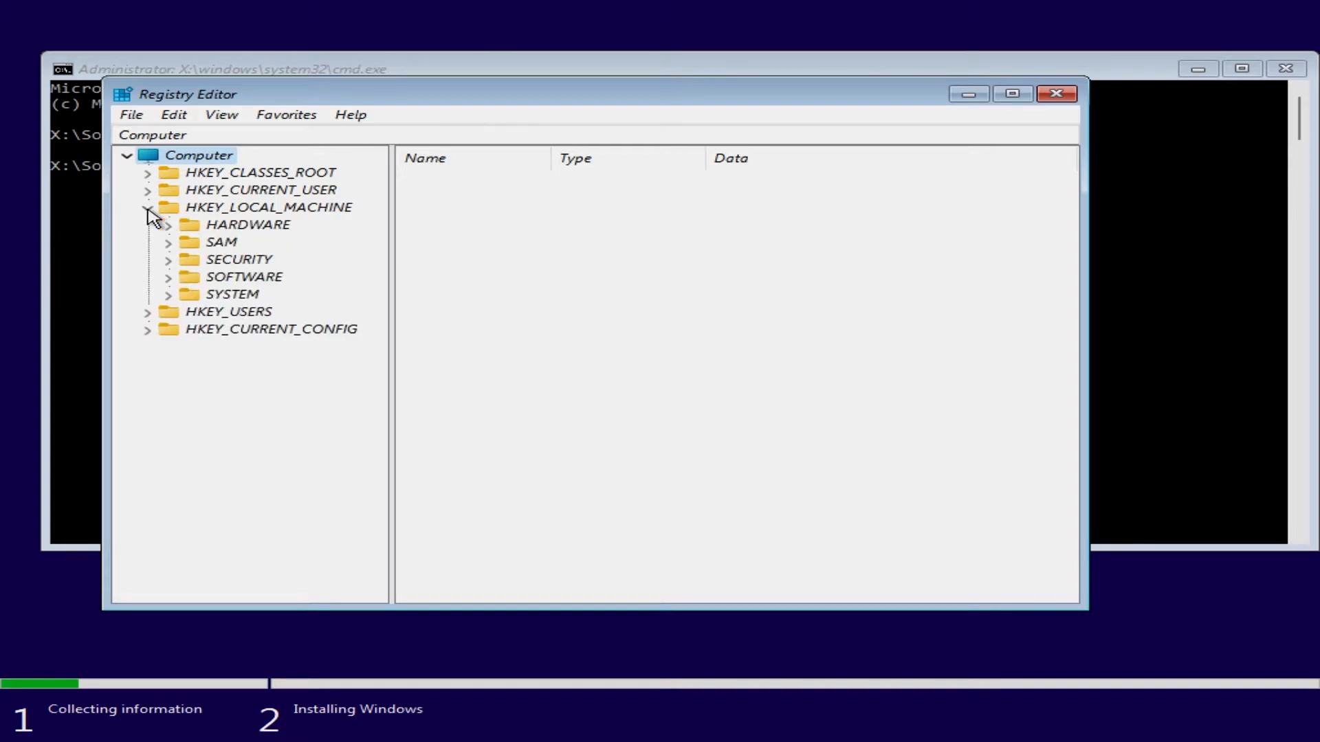
pyautogui.click(168, 295)
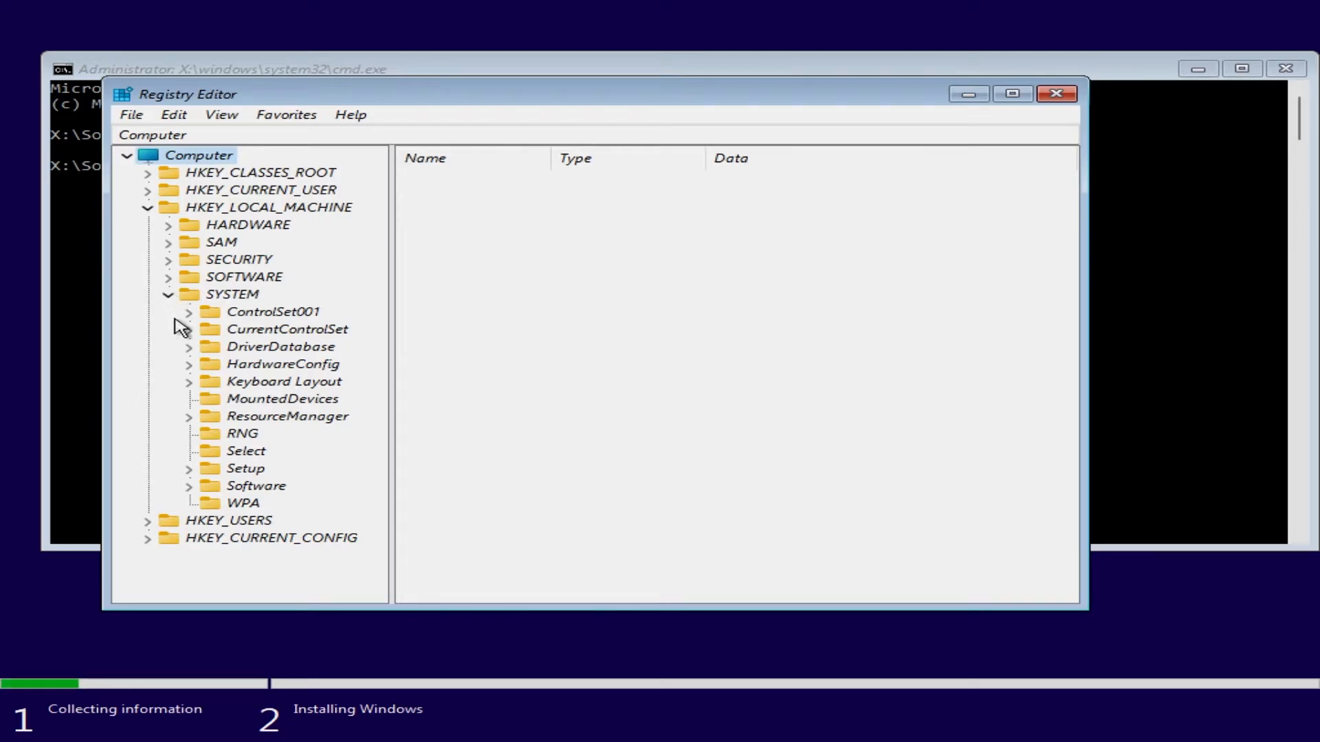
pyautogui.click(186, 473)
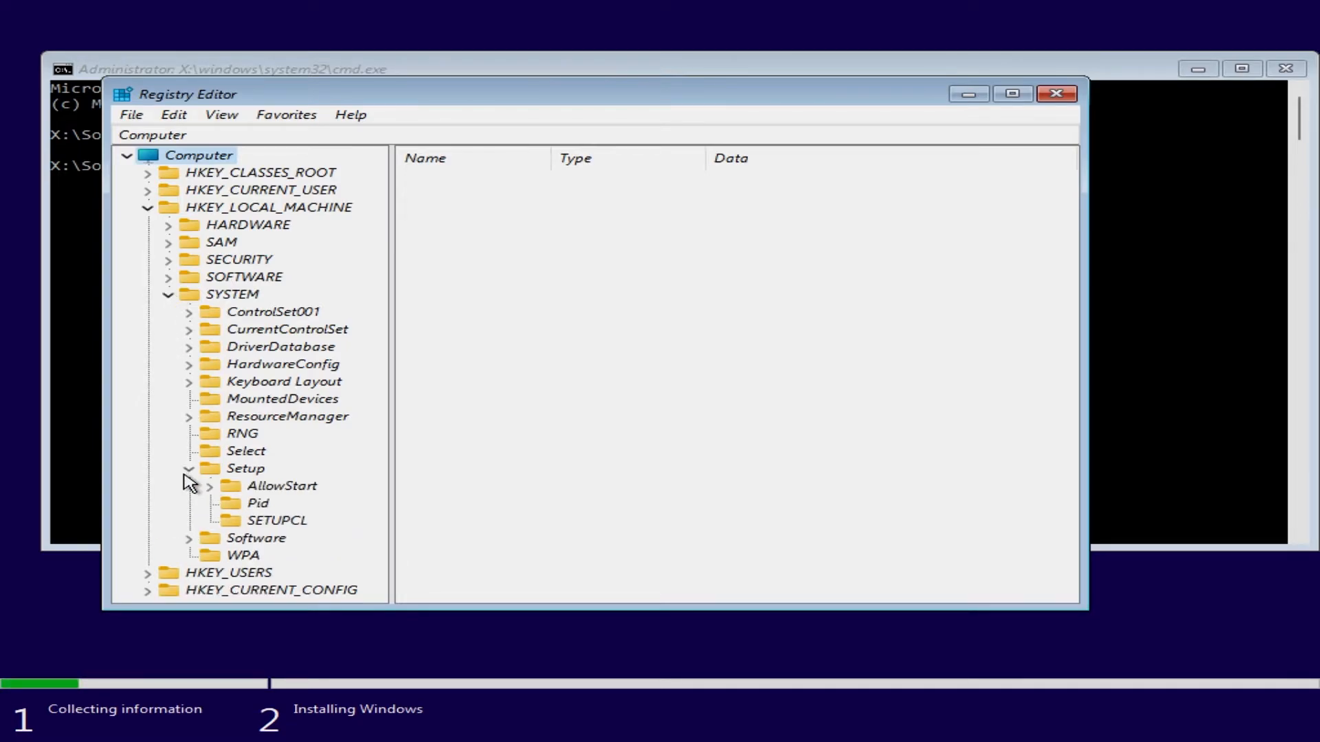
pyautogui.click(248, 470)
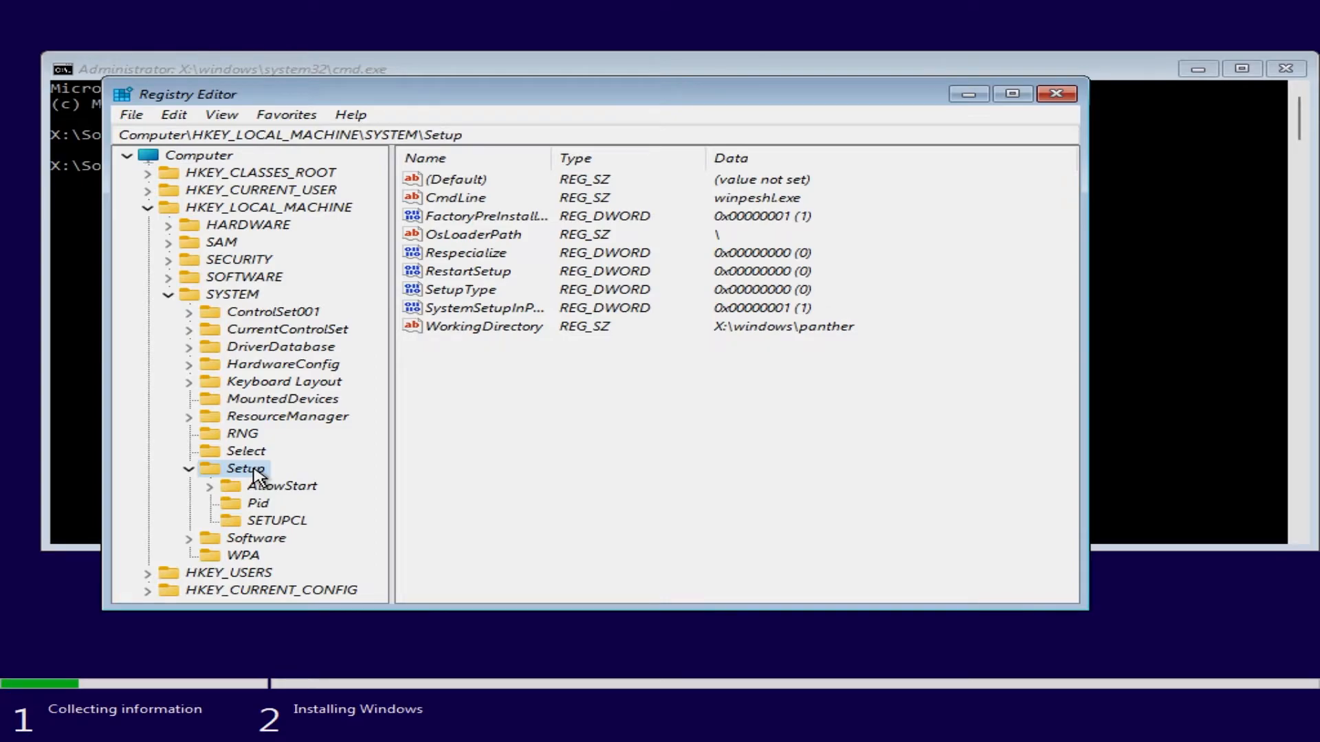
pyautogui.rightClick(255, 469)
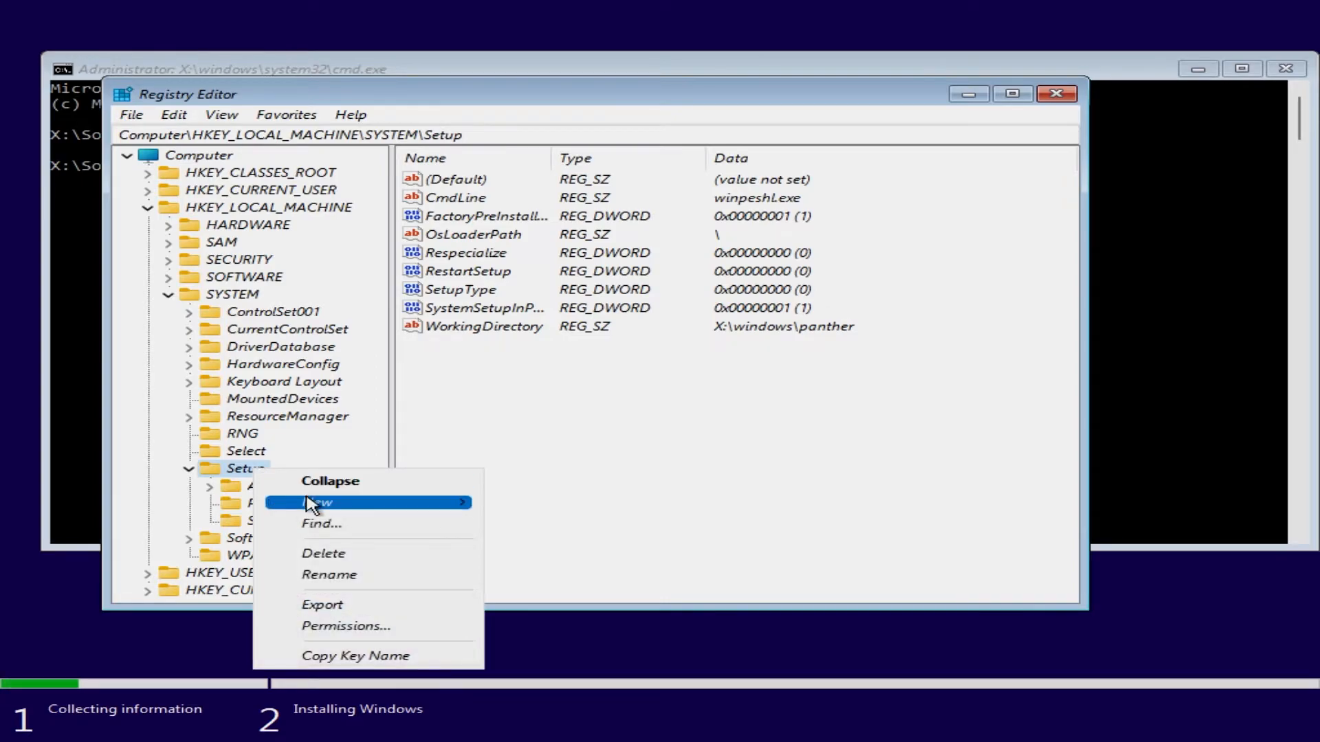
pyautogui.moveTo(311, 503)
pyautogui.click(604, 507)
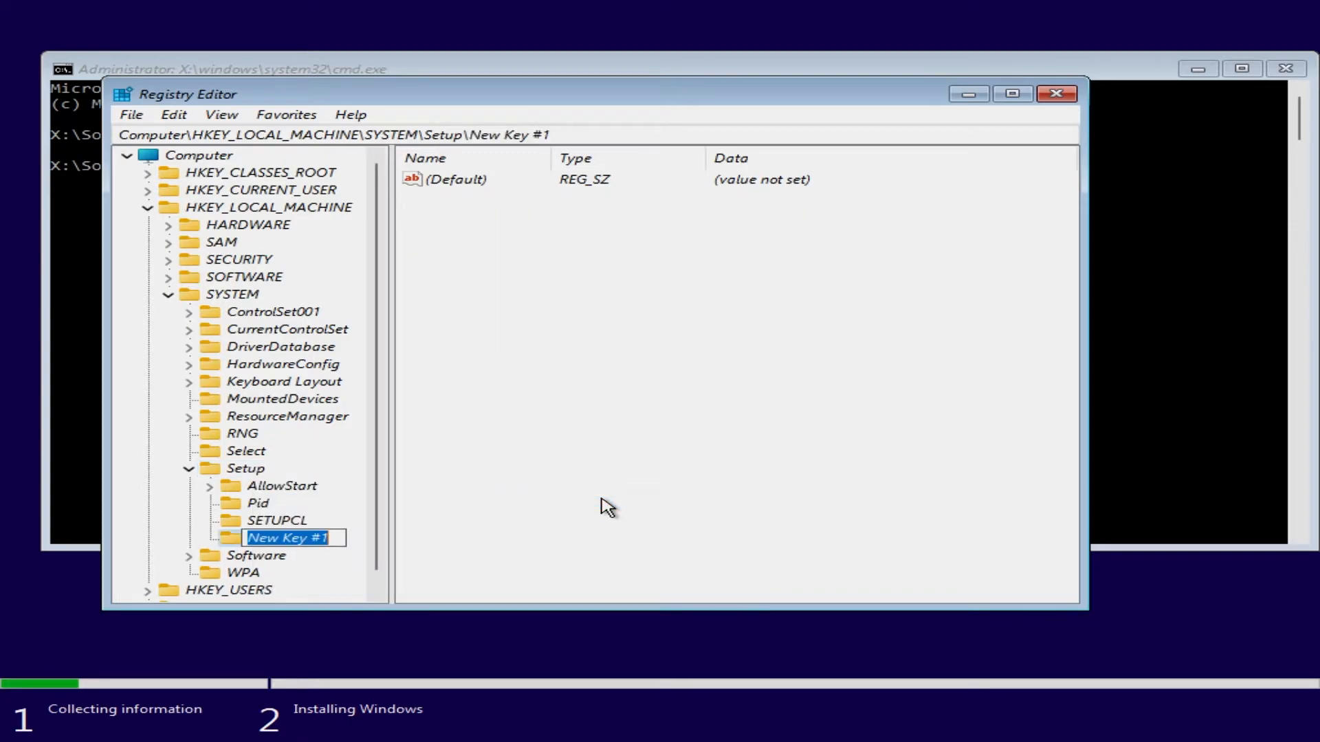
pyautogui.press('BackSpace')
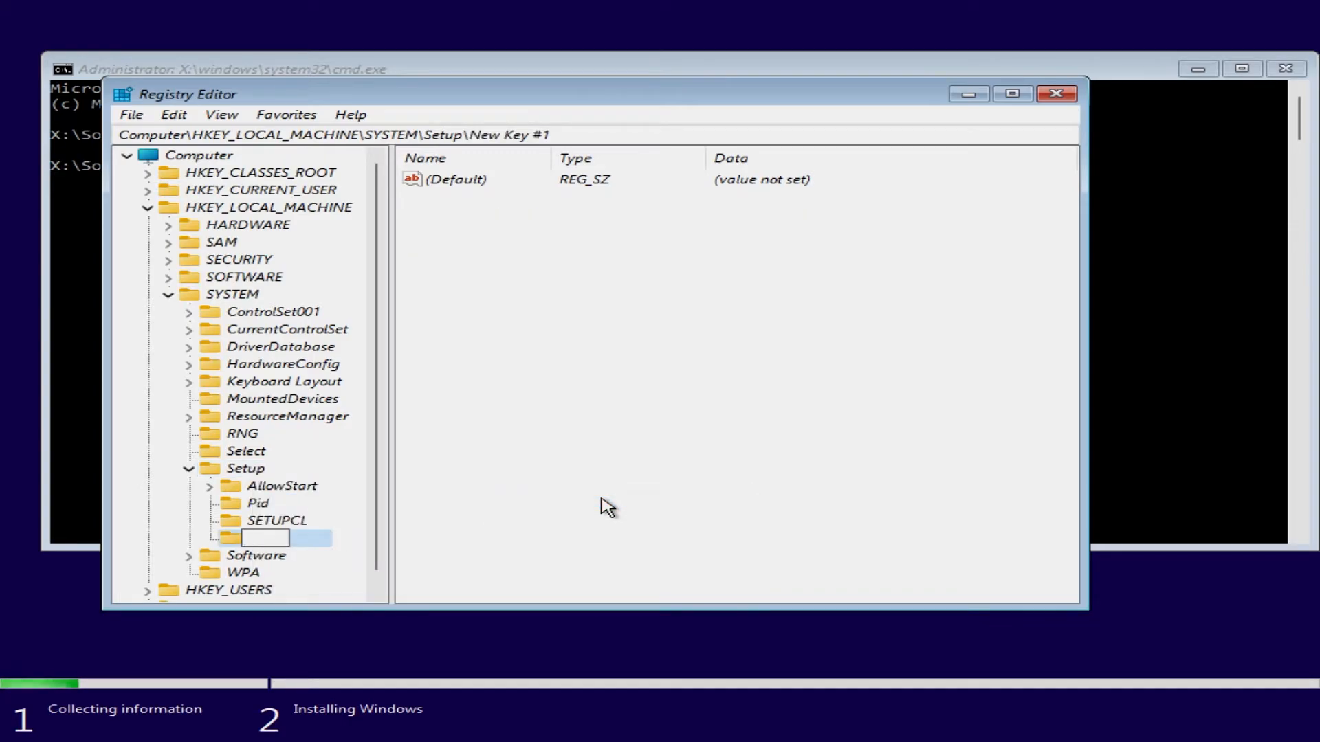
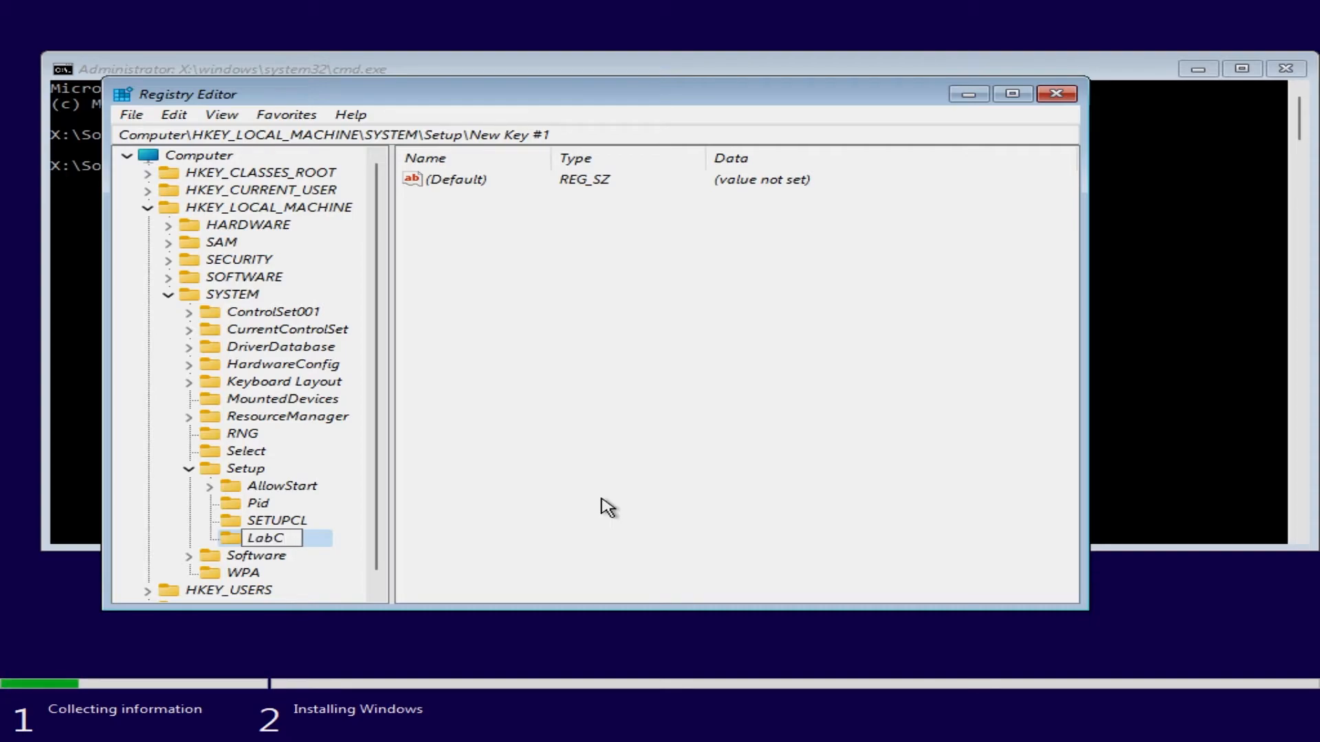
pyautogui.write('onfig')
pyautogui.click(290, 543)
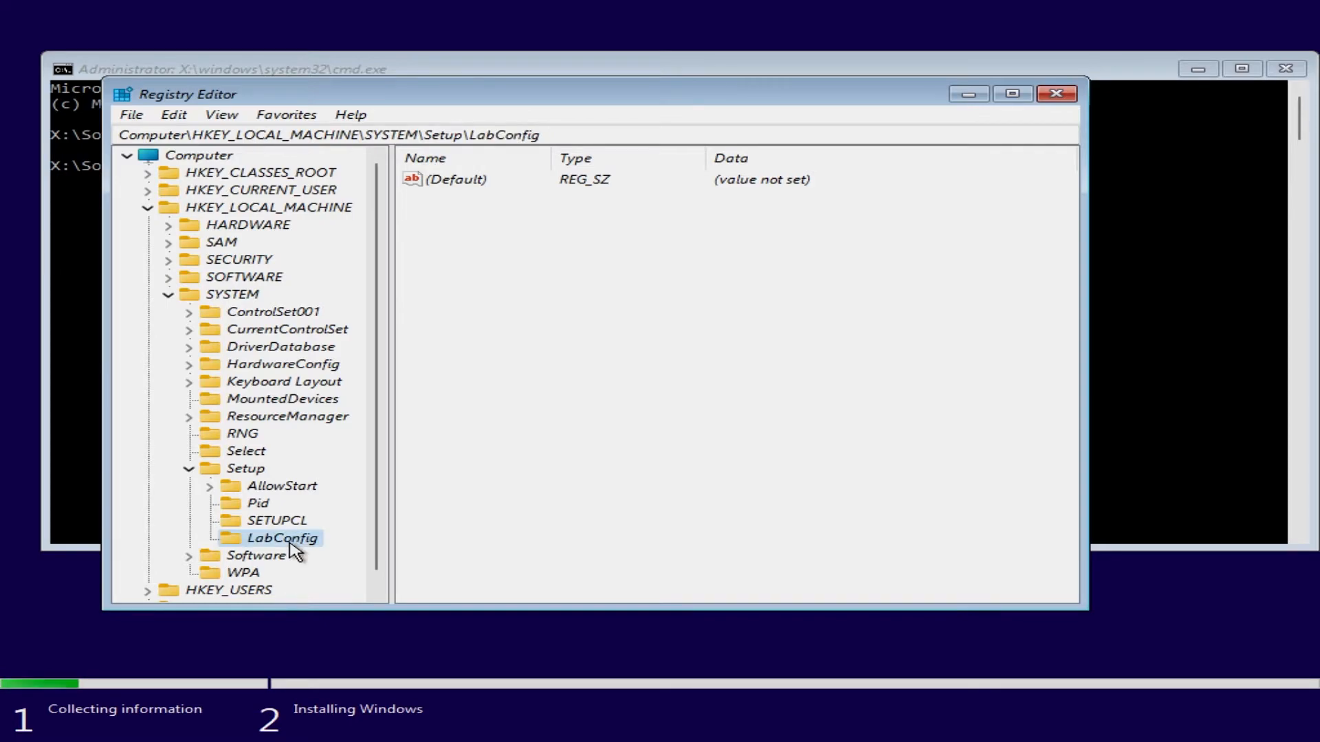
# - Add a DWORD (32-bit) value called BypassTPMCheck to the LabConfig key
pyautogui.rightClick(659, 397)
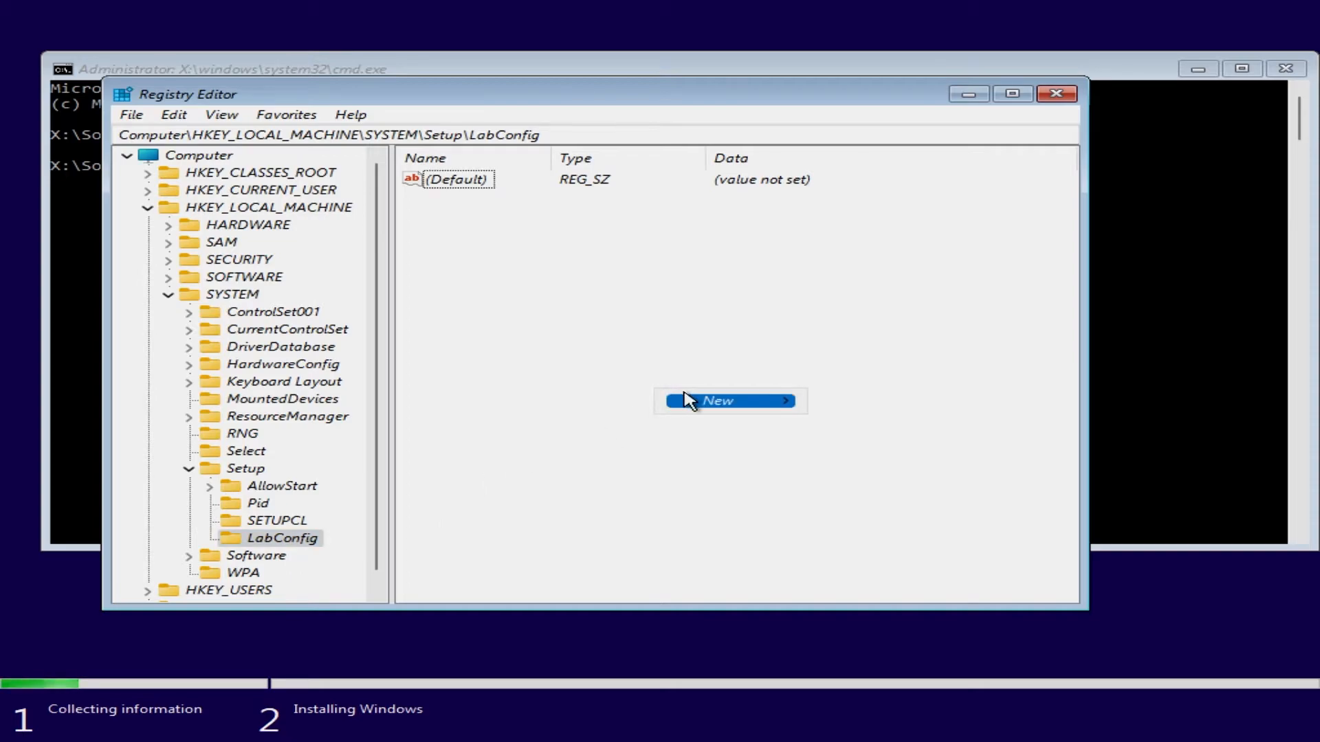
pyautogui.moveTo(688, 403)
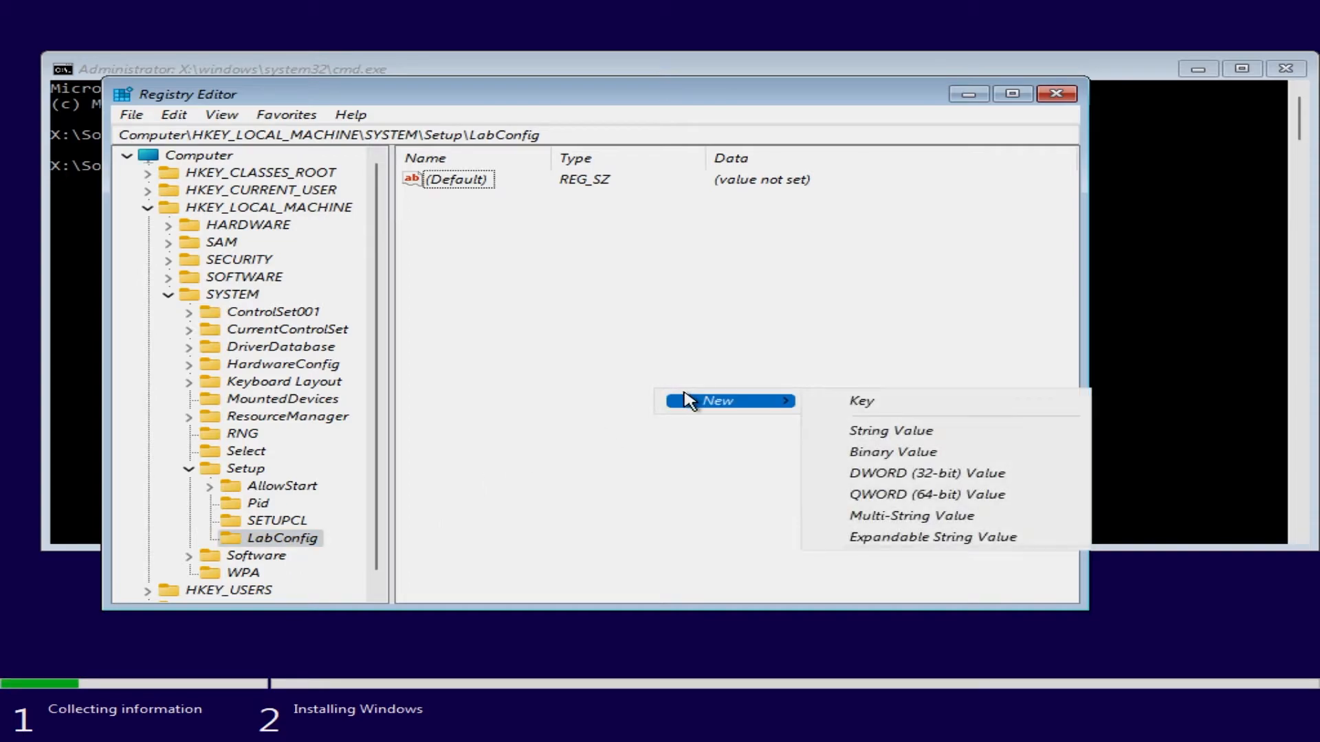
pyautogui.click(925, 479)
pyautogui.press('BackSpace')
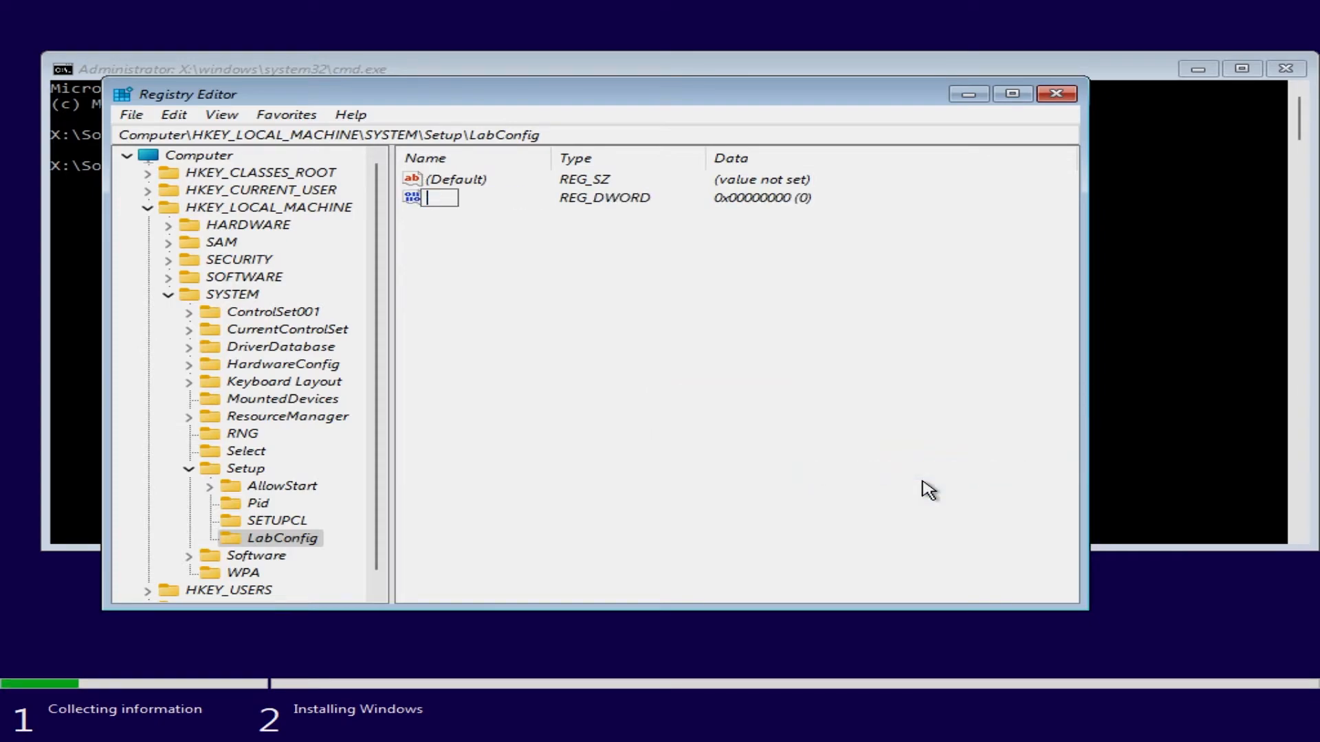
pyautogui.write('BypassTPMC')
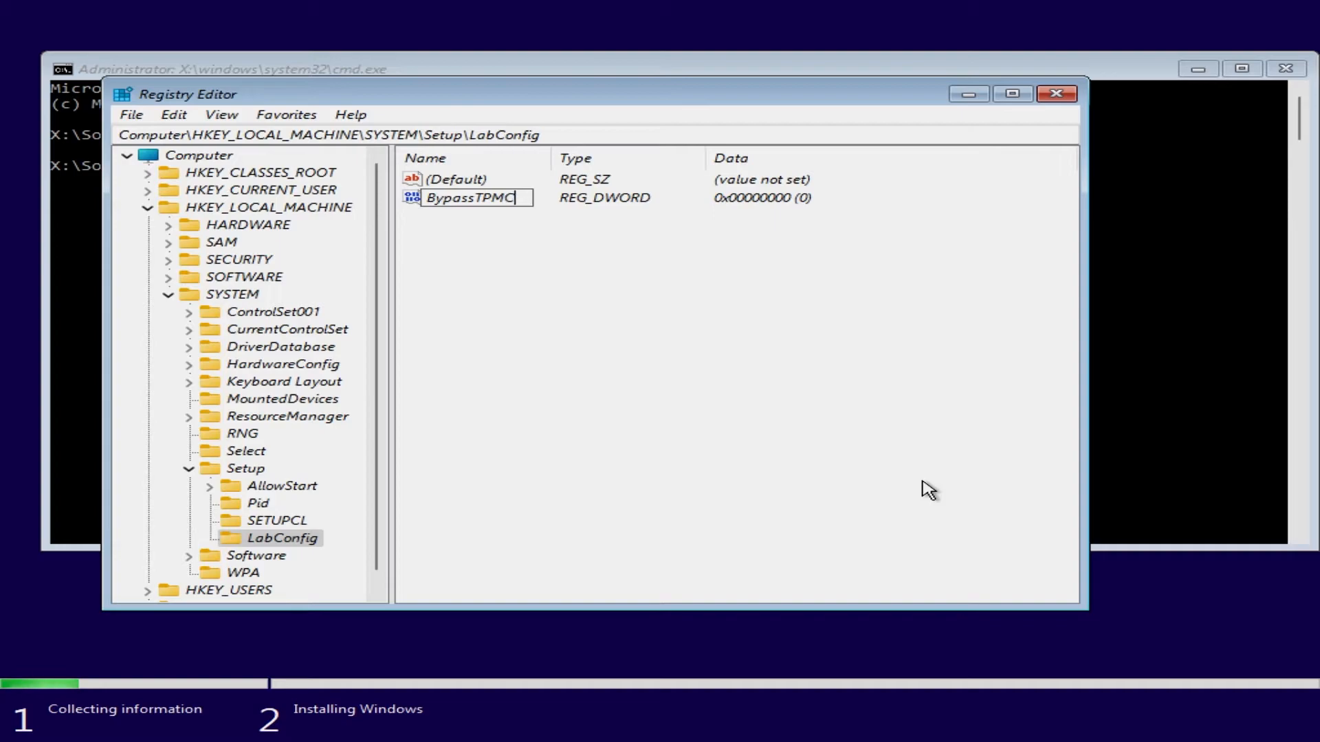
pyautogui.write('heck')
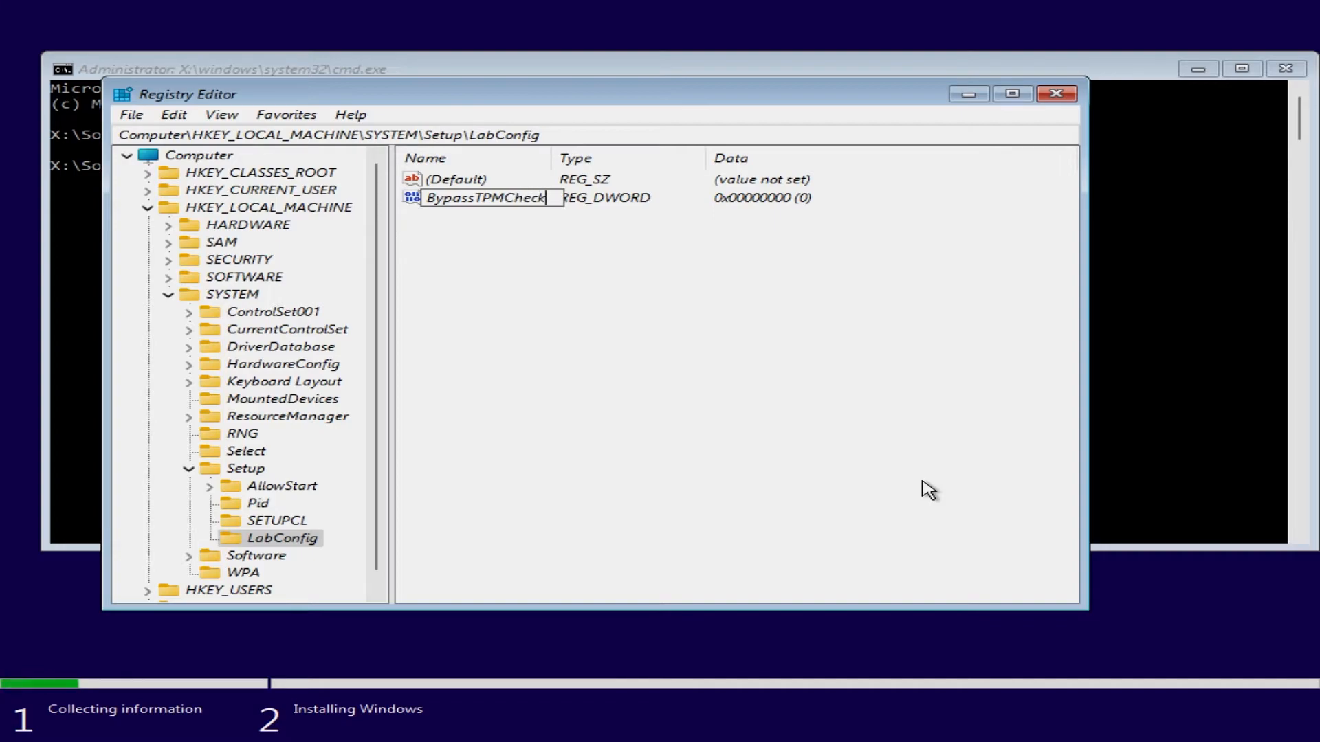
pyautogui.press('Return')
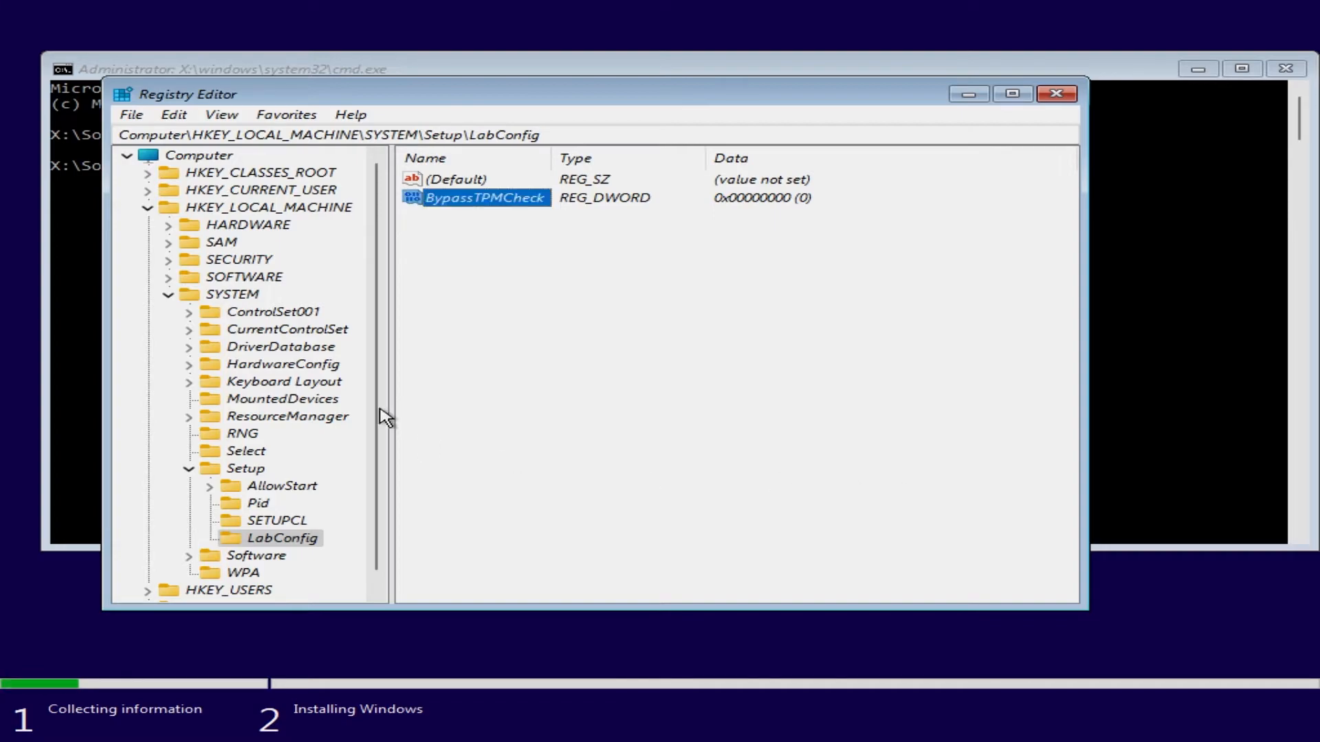
# - Set the value data of BypassTPMCheck to 1
pyautogui.rightClick(550, 202)
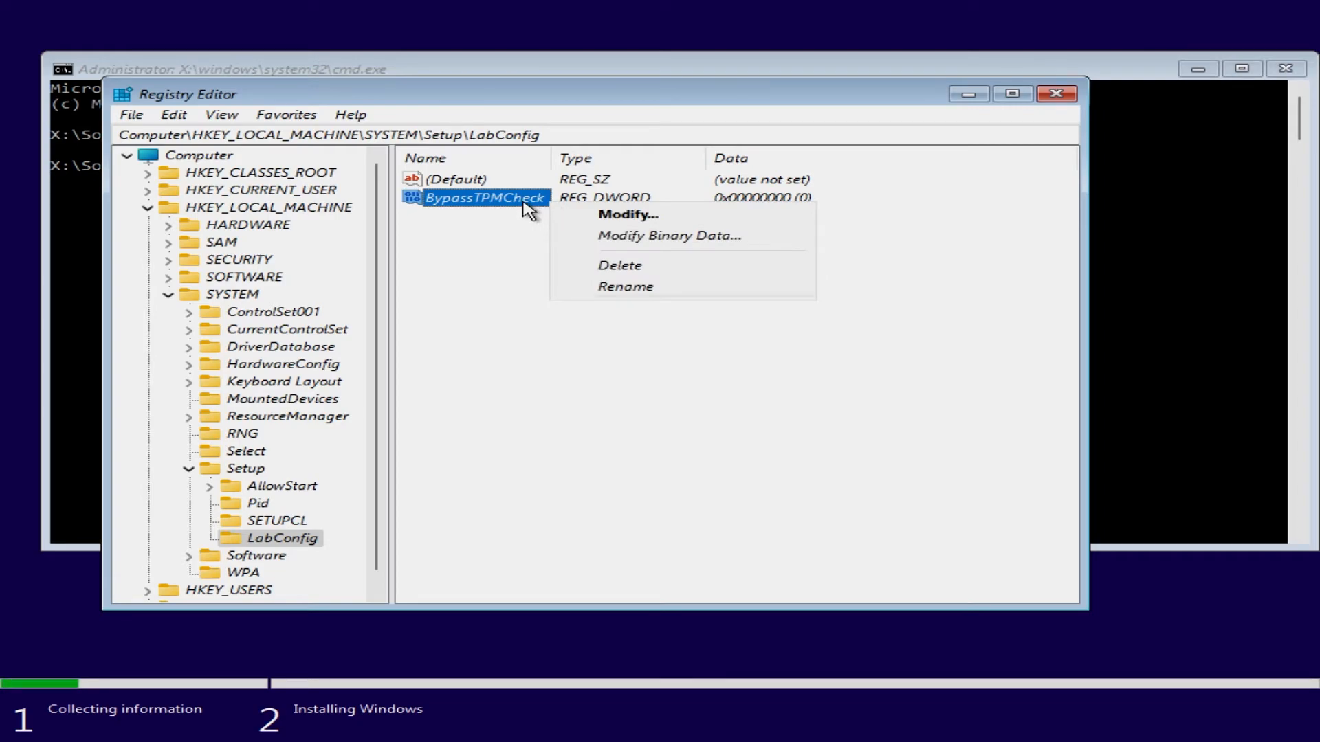
pyautogui.doubleClick(528, 206)
pyautogui.write('1')
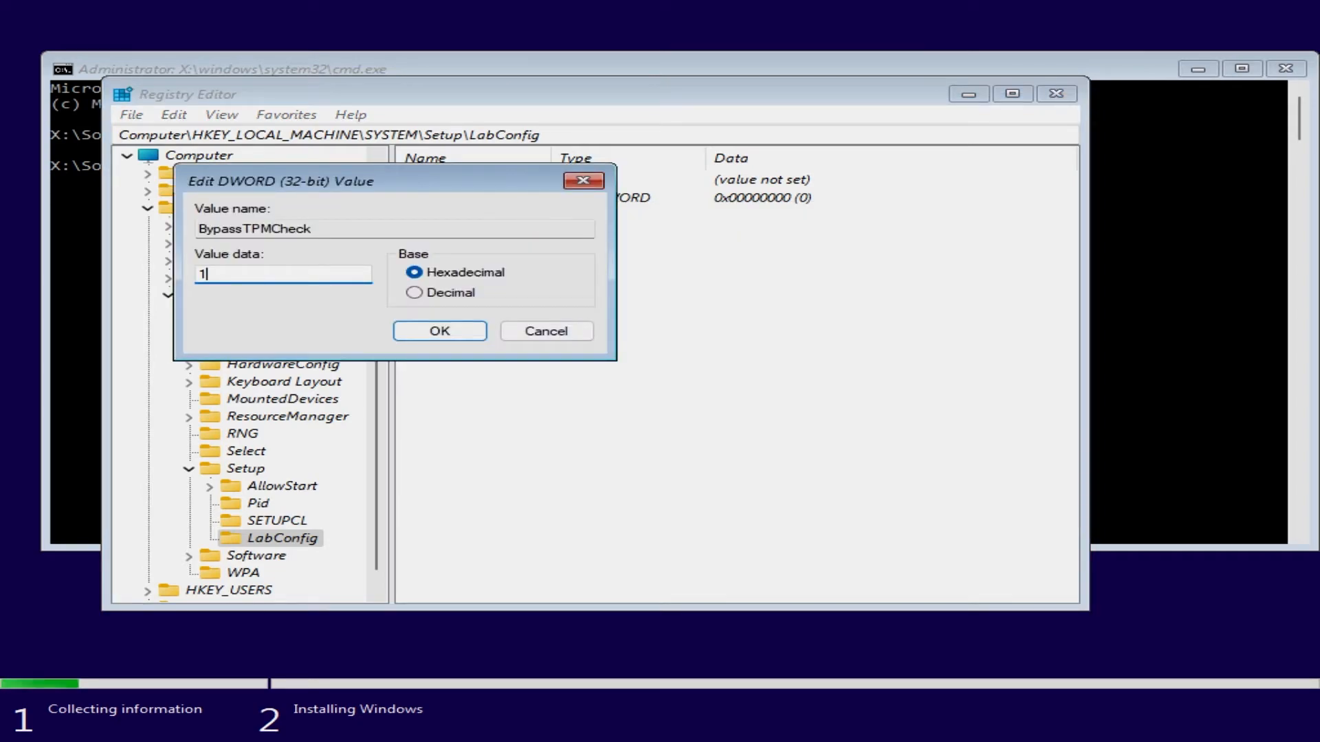
pyautogui.click(440, 331)
# - Add a DWORD (32-bit) value called BypassRAMCheck to the LabConfig key
pyautogui.rightClick(455, 335)
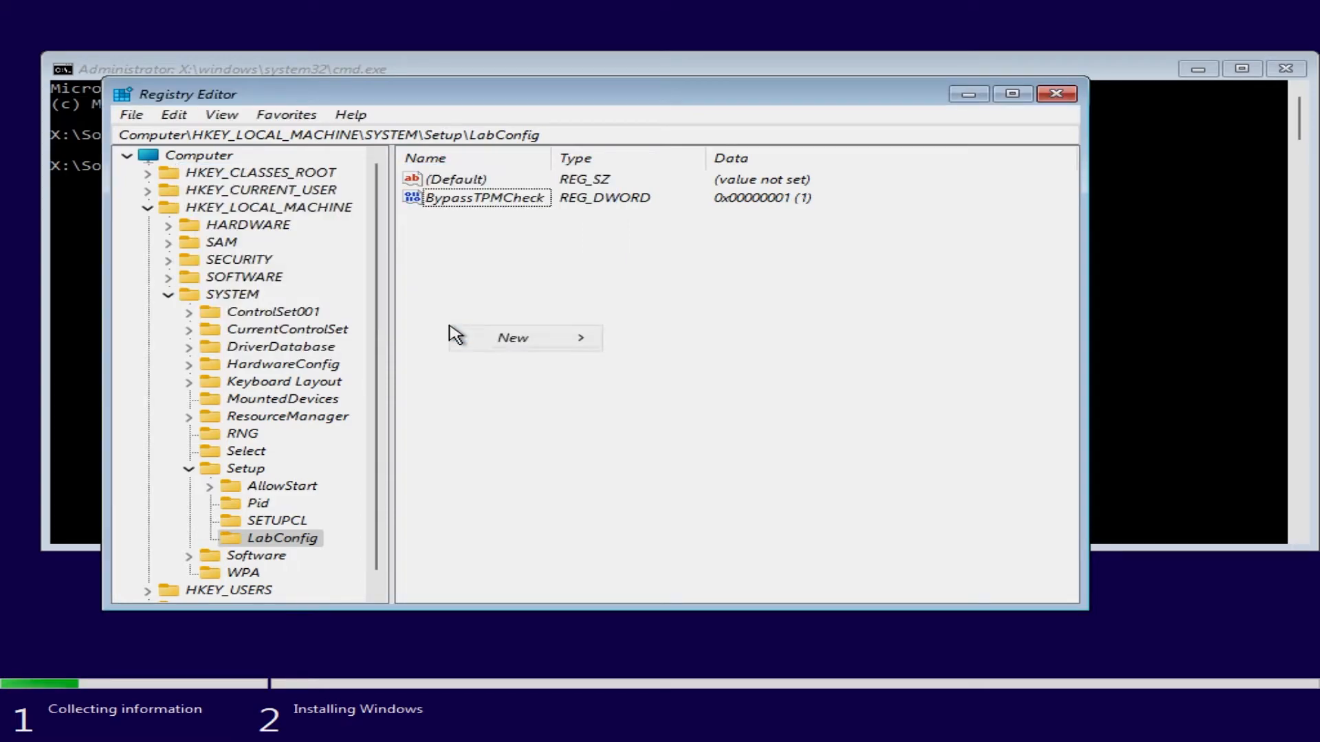
pyautogui.moveTo(550, 337)
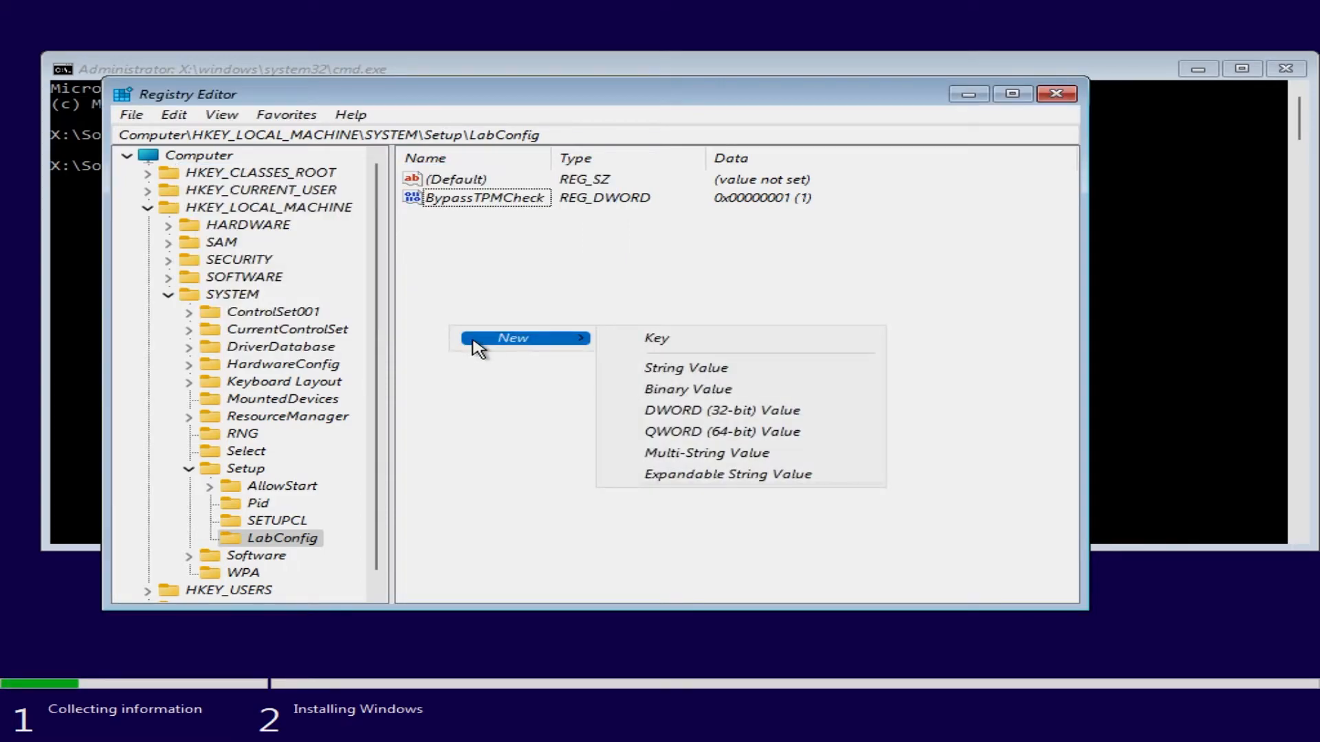
pyautogui.click(721, 413)
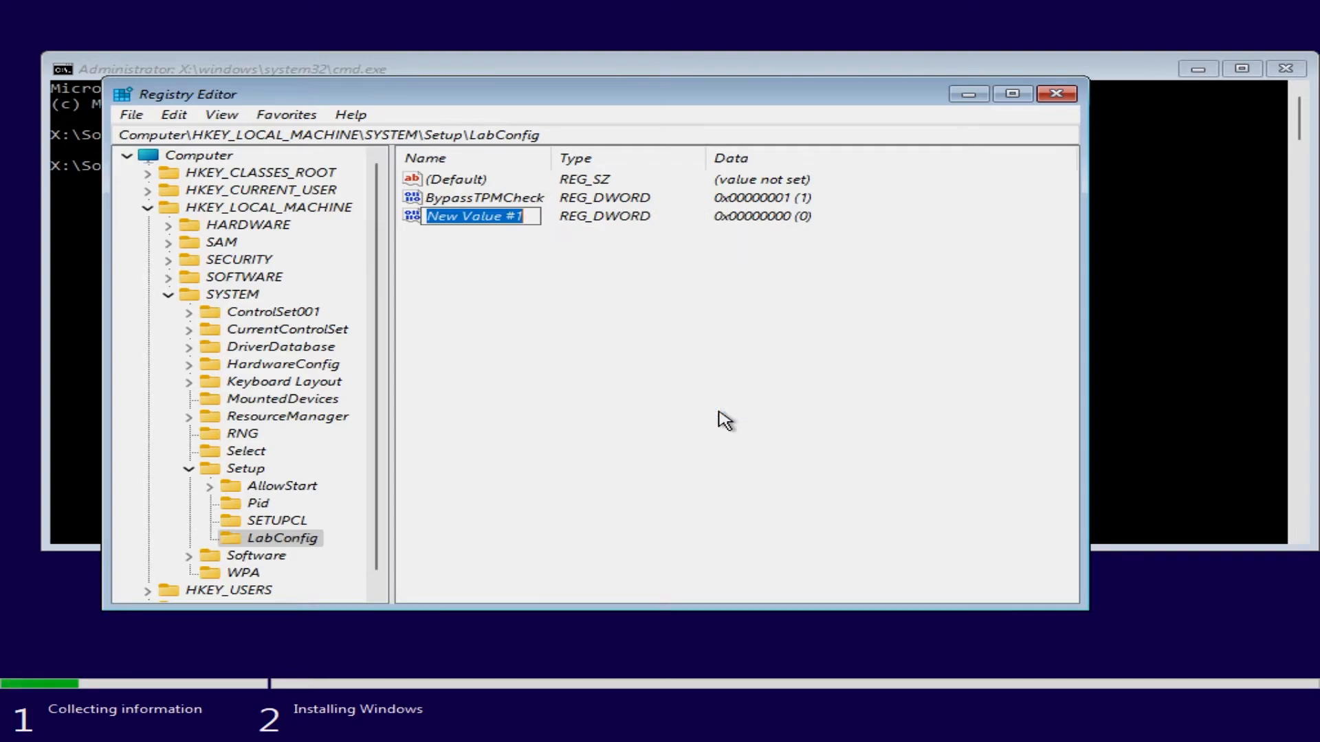
pyautogui.press('BackSpace')
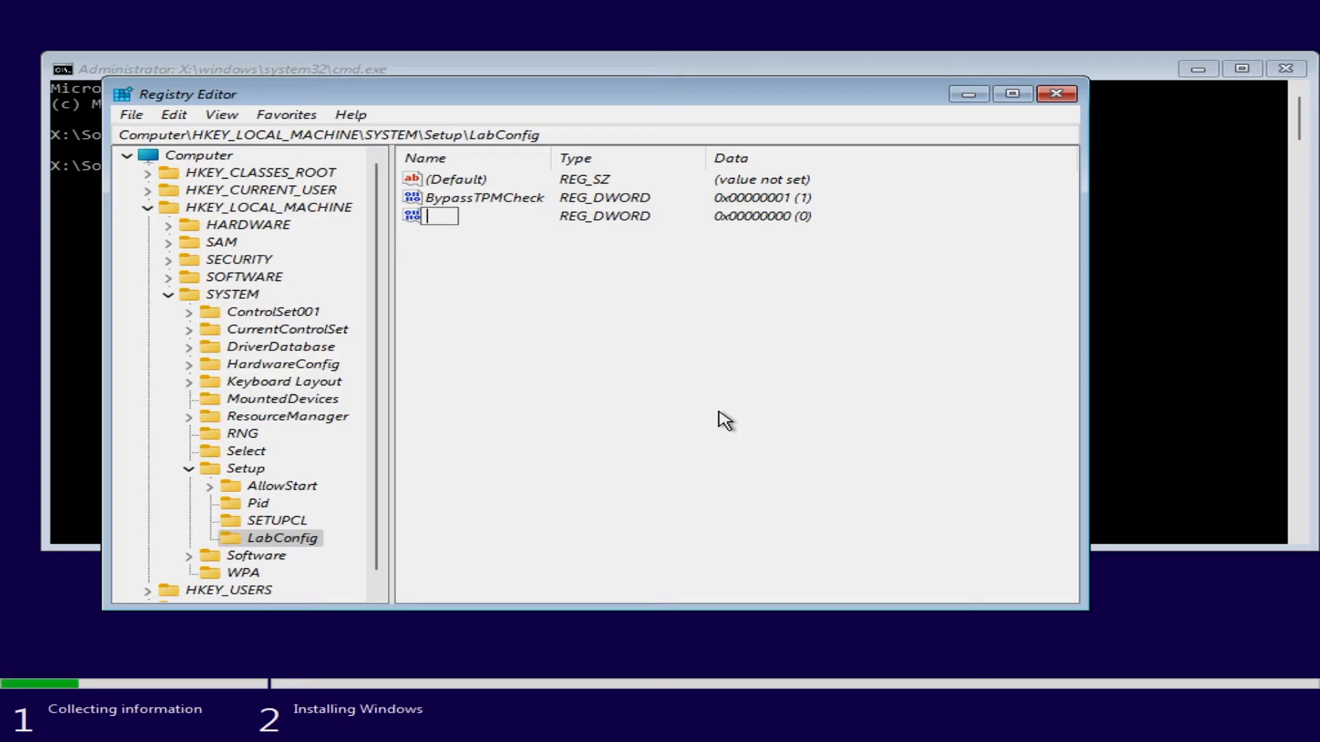
pyautogui.write('Bypass')
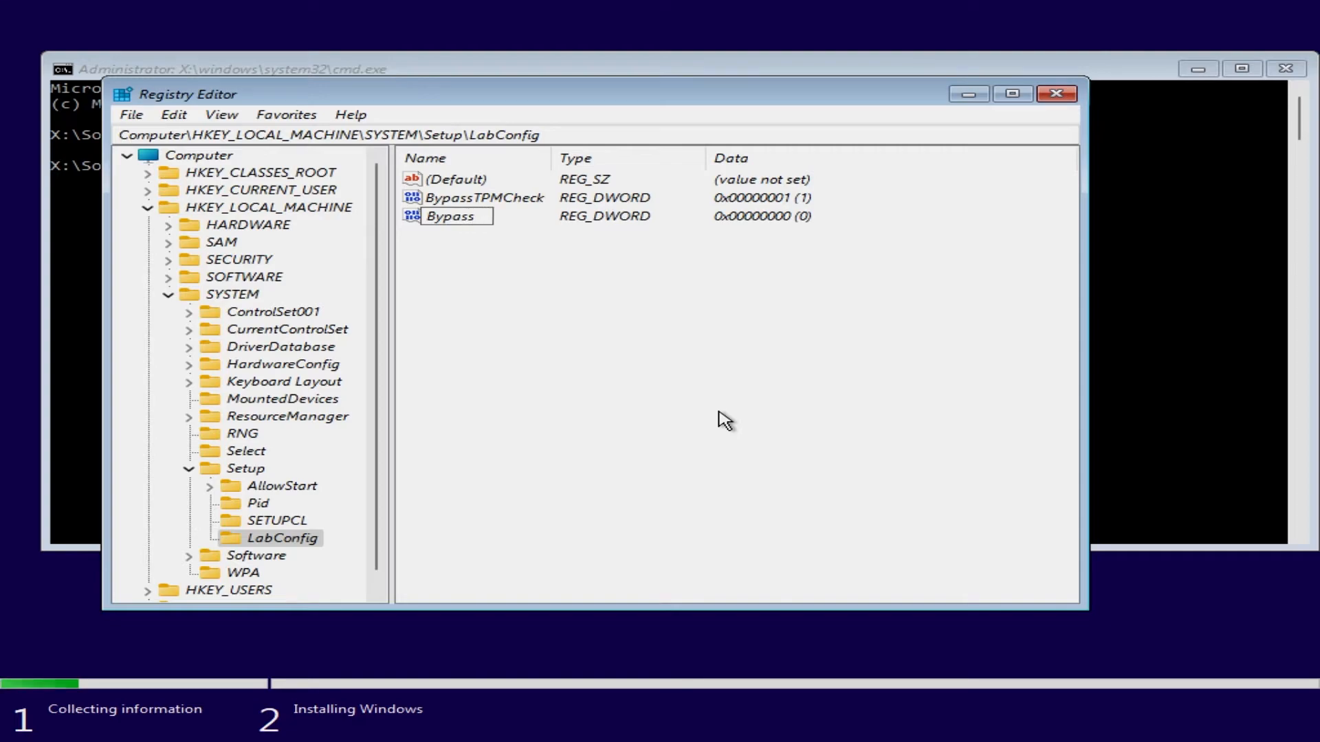
pyautogui.write('R')
pyautogui.write('S')
pyautogui.press('BackSpace')
pyautogui.press('BackSpace')
pyautogui.write('AMCheck')
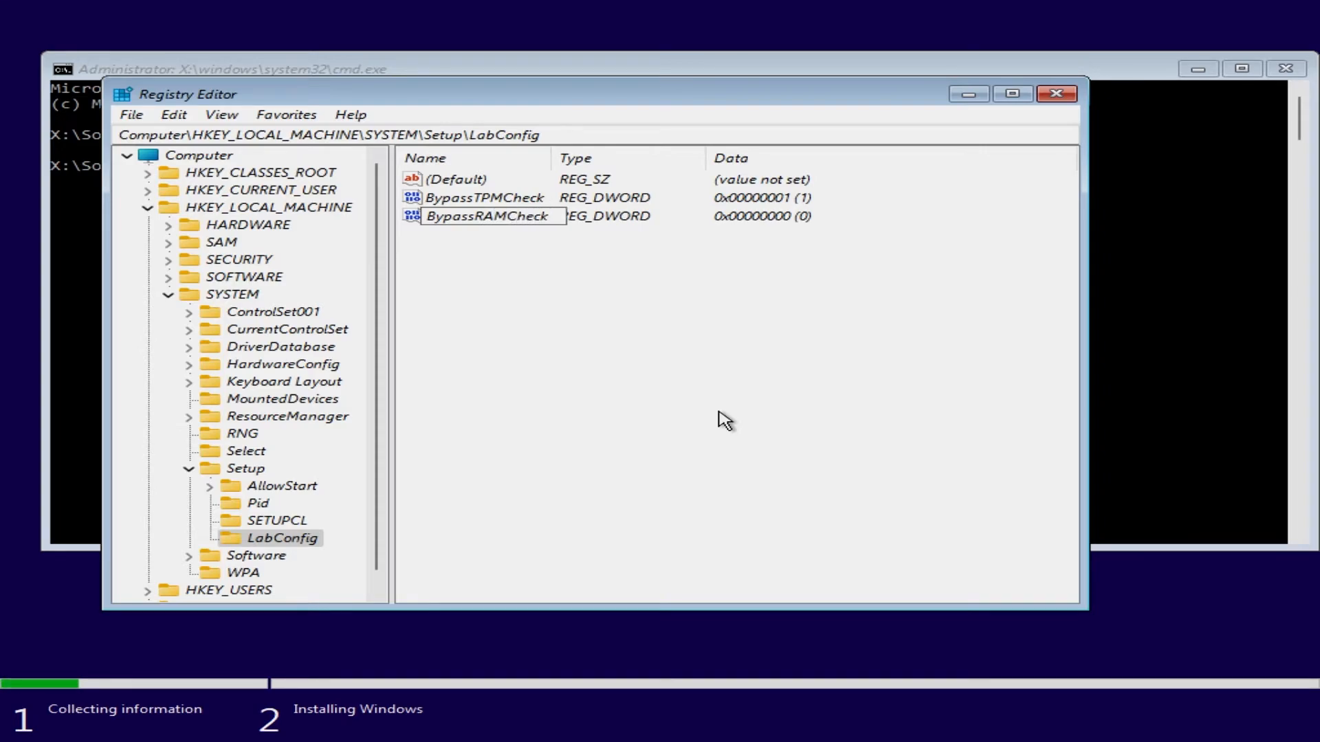
pyautogui.press('Return')
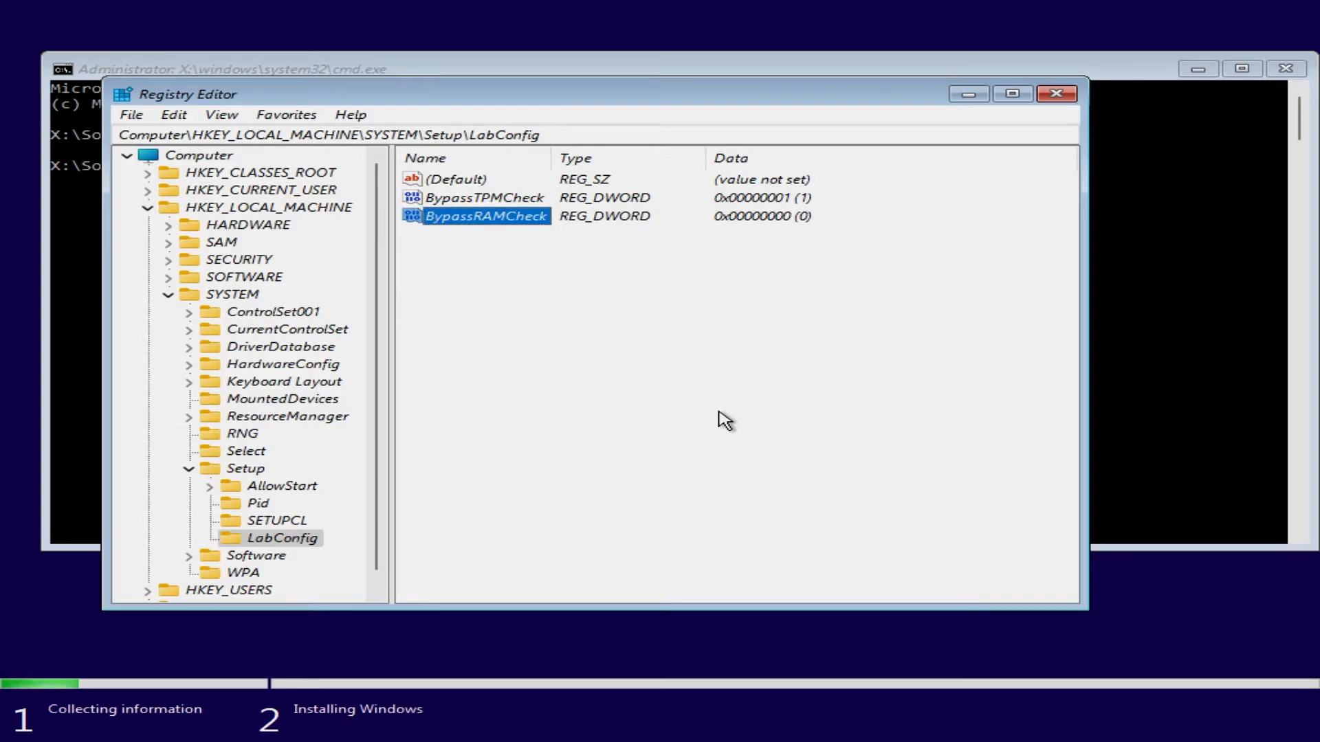
# - Set the value data of BypassRAMCheck to 1
pyautogui.click(587, 215)
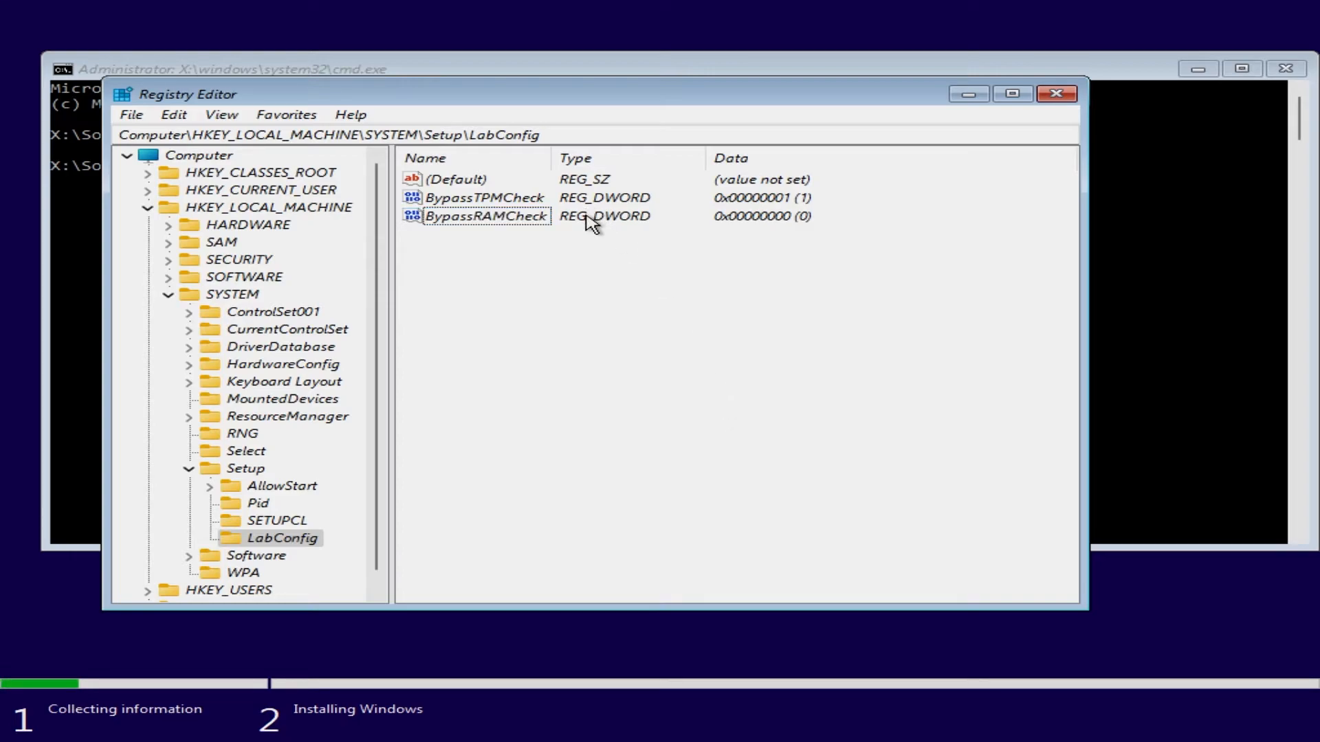
pyautogui.doubleClick(528, 219)
pyautogui.write('1')
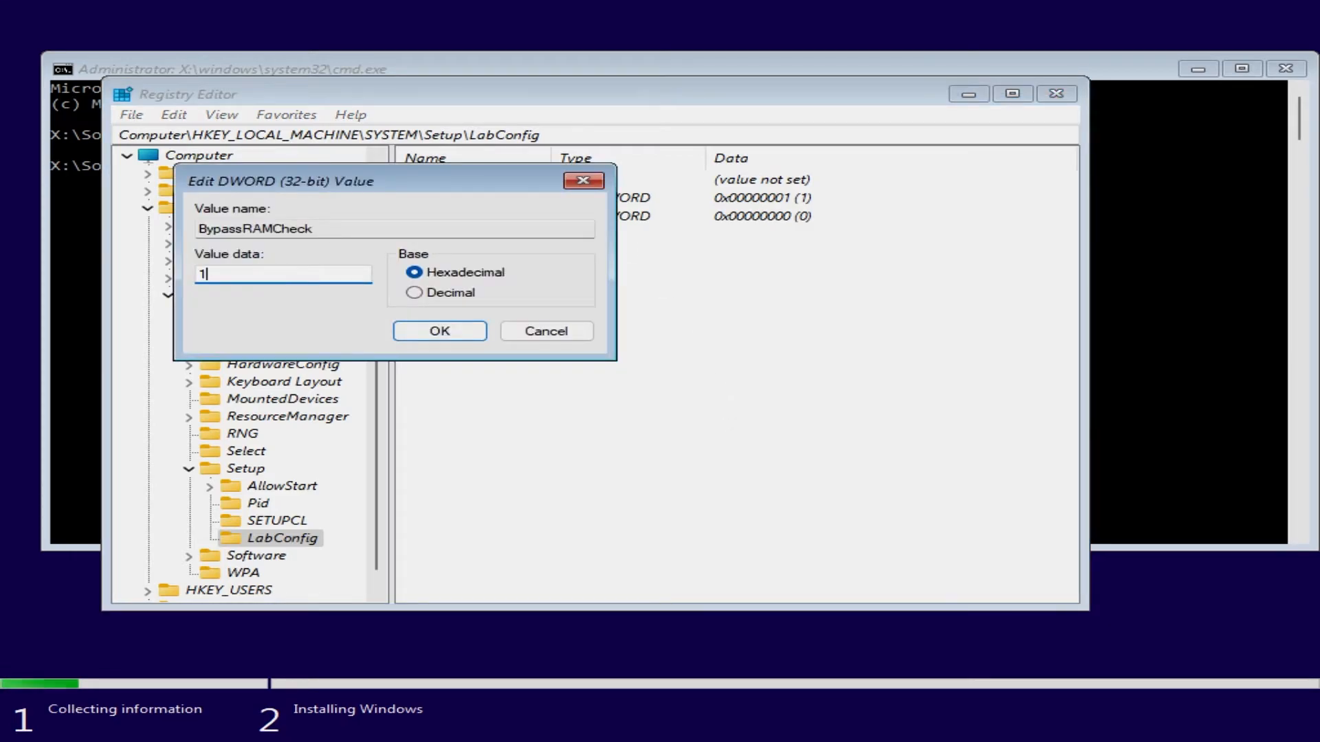
pyautogui.click(435, 333)
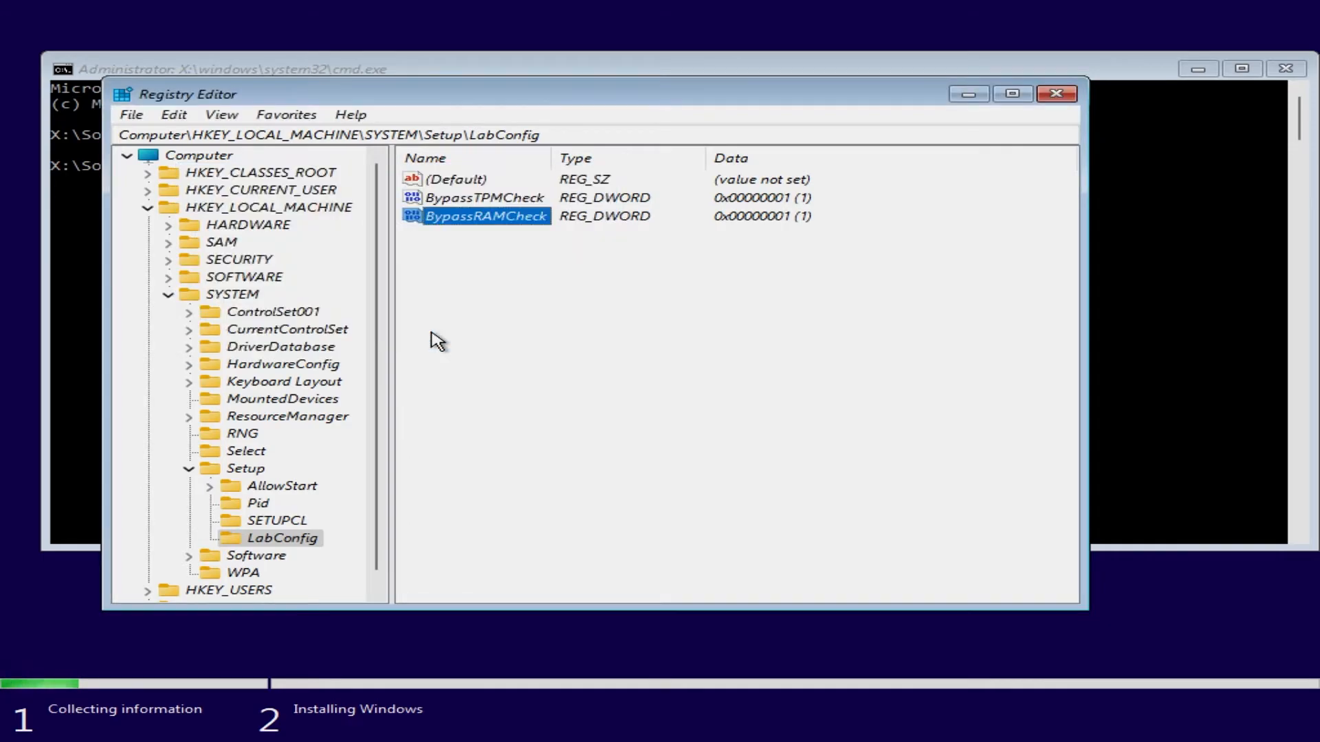
# - Add a DWORD (32-bit) value called BypassSecureBootCheck to the LabConfig key
pyautogui.click(431, 333)
pyautogui.rightClick(432, 333)
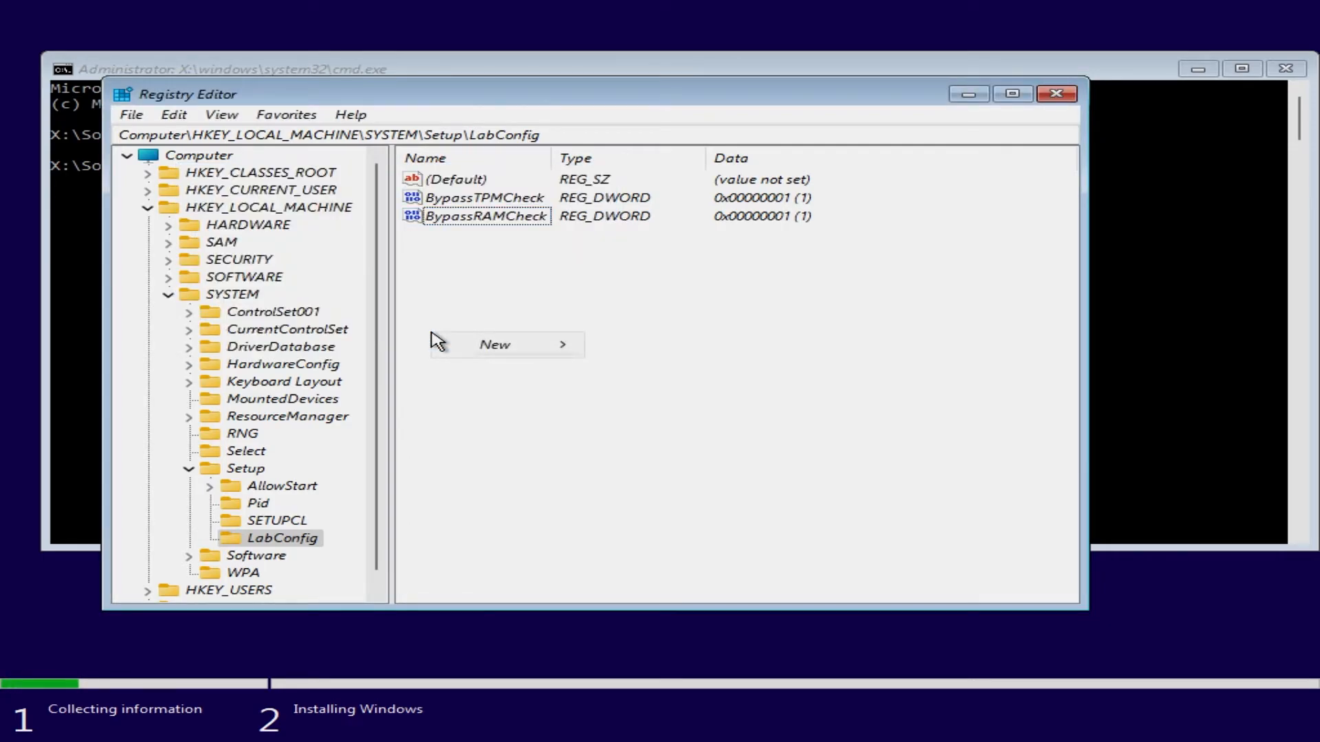
pyautogui.moveTo(564, 346)
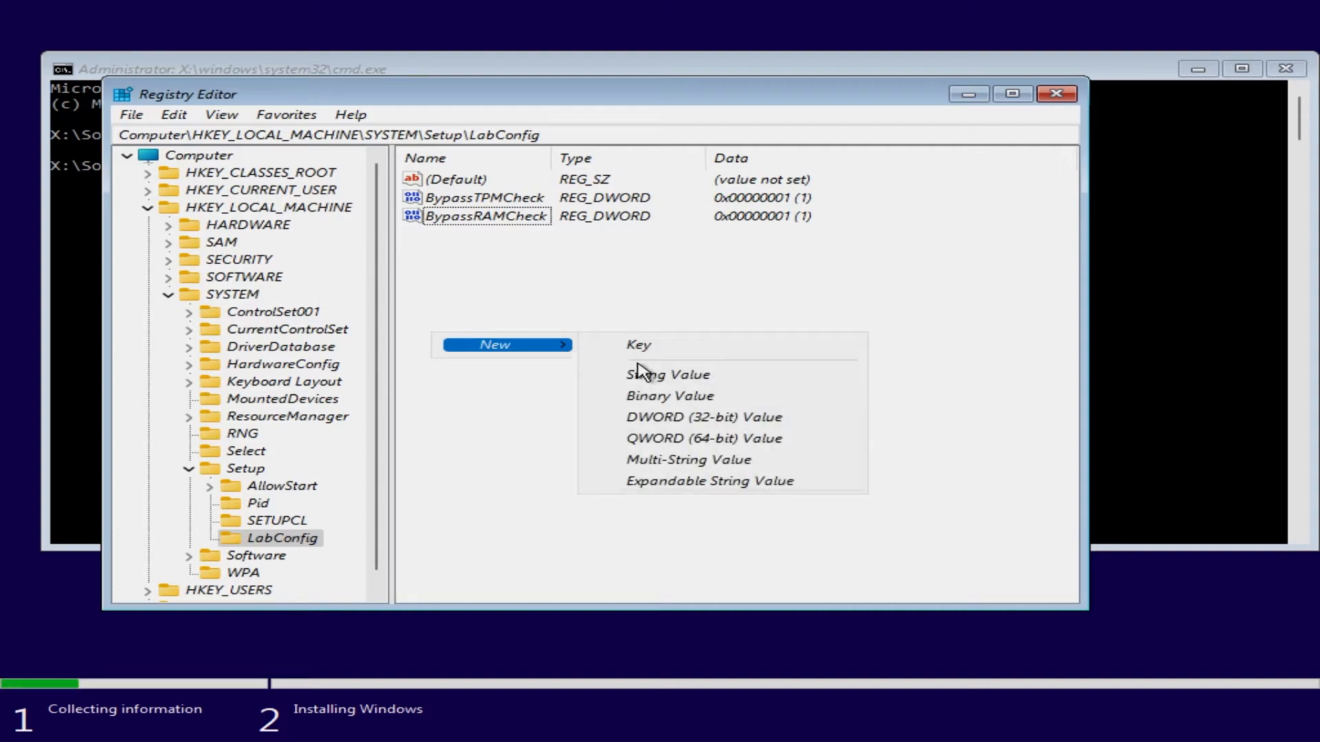
pyautogui.click(701, 418)
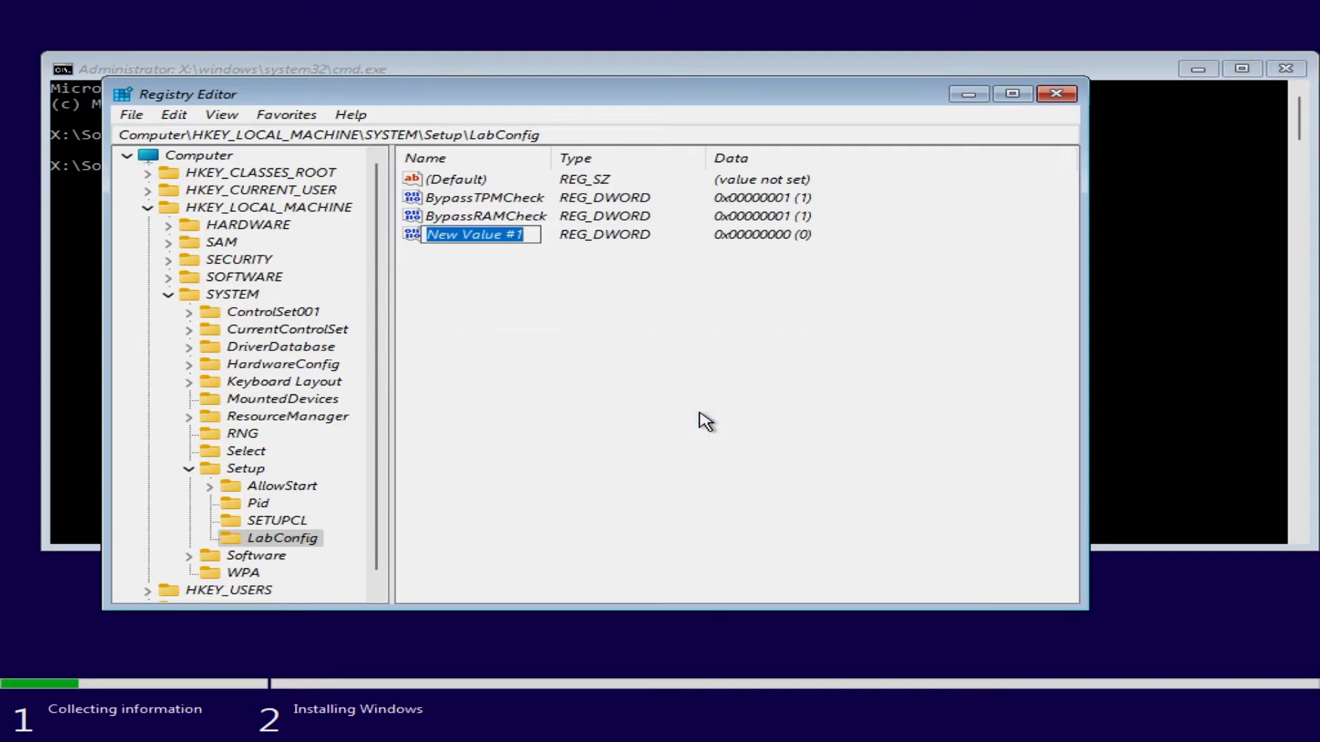
pyautogui.press('BackSpace')
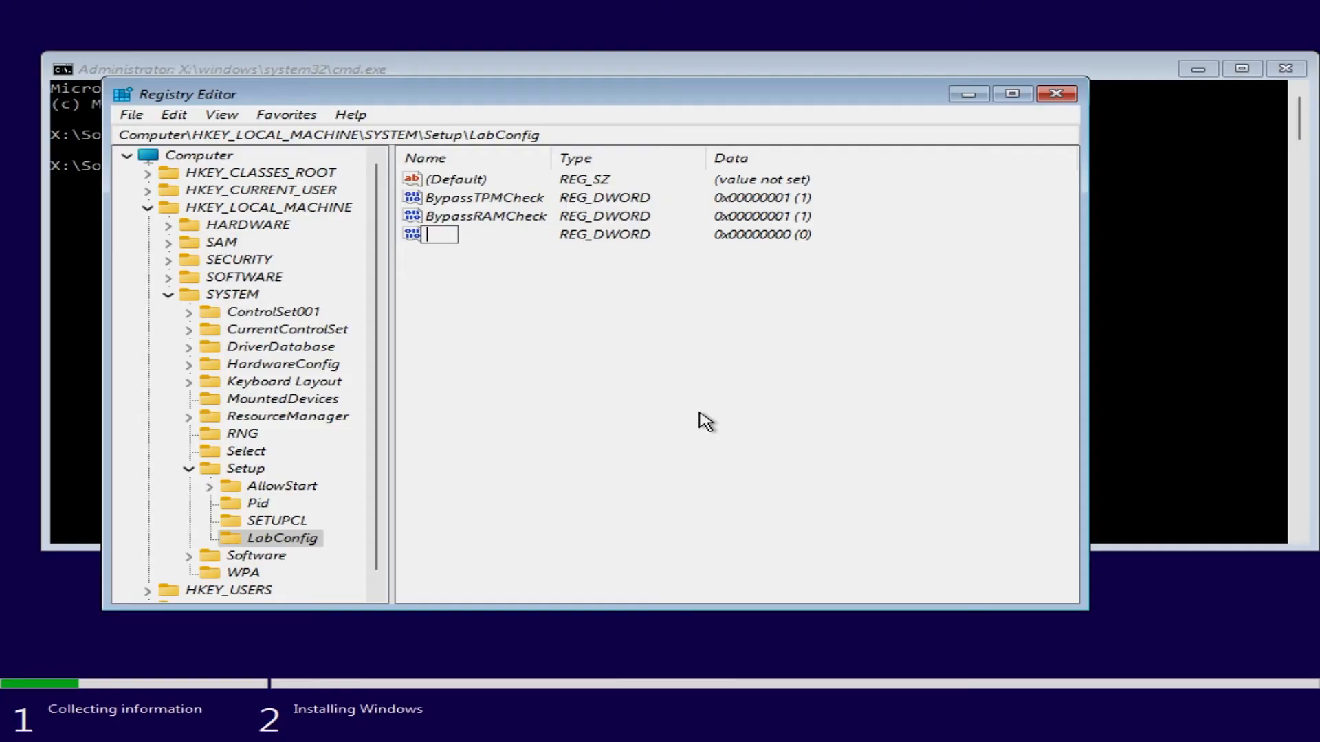
pyautogui.write('BypassSecure')
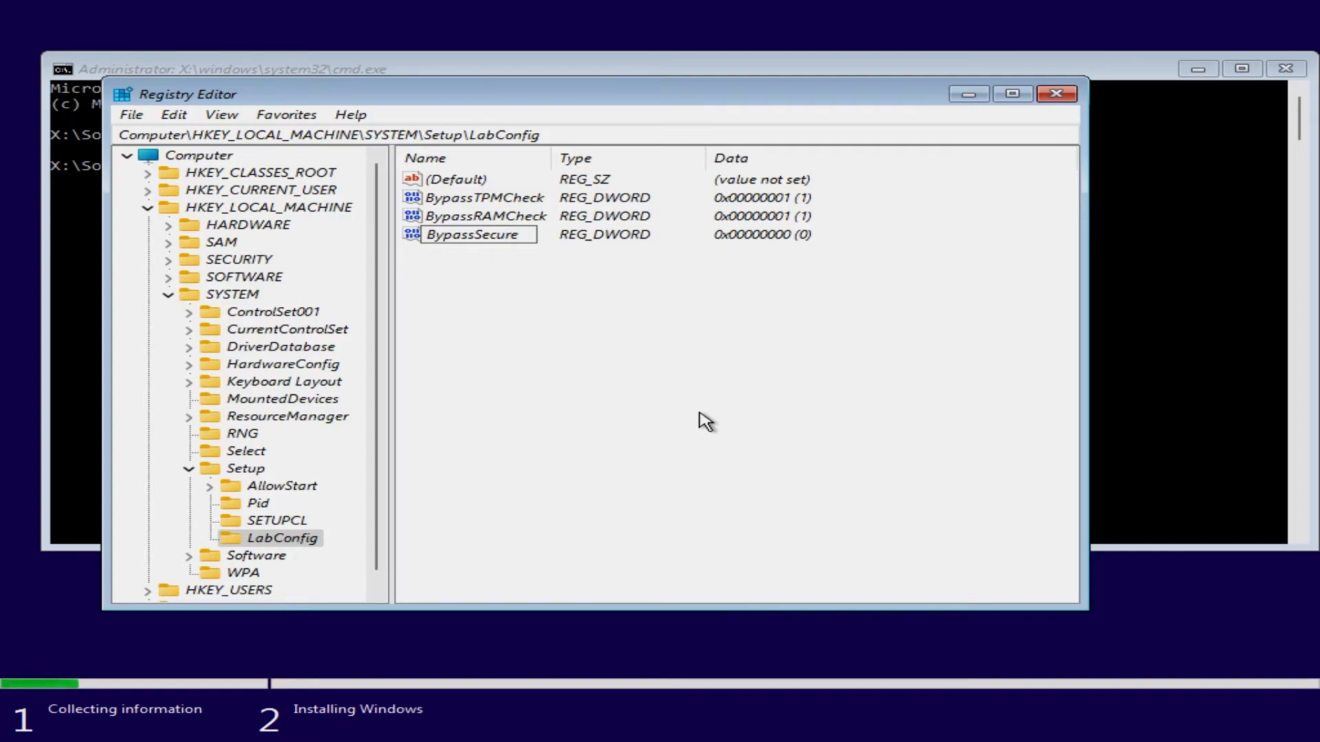
pyautogui.write('BootCheck')
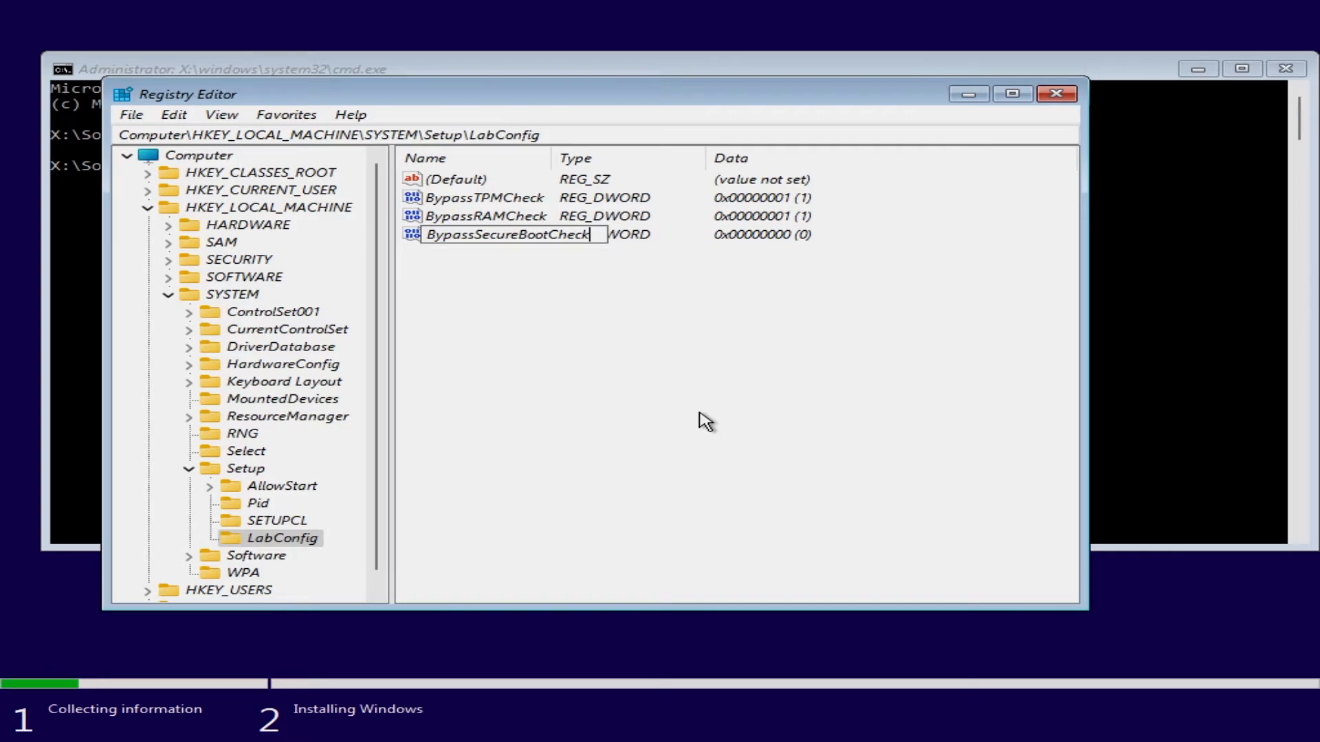
pyautogui.press('Return')
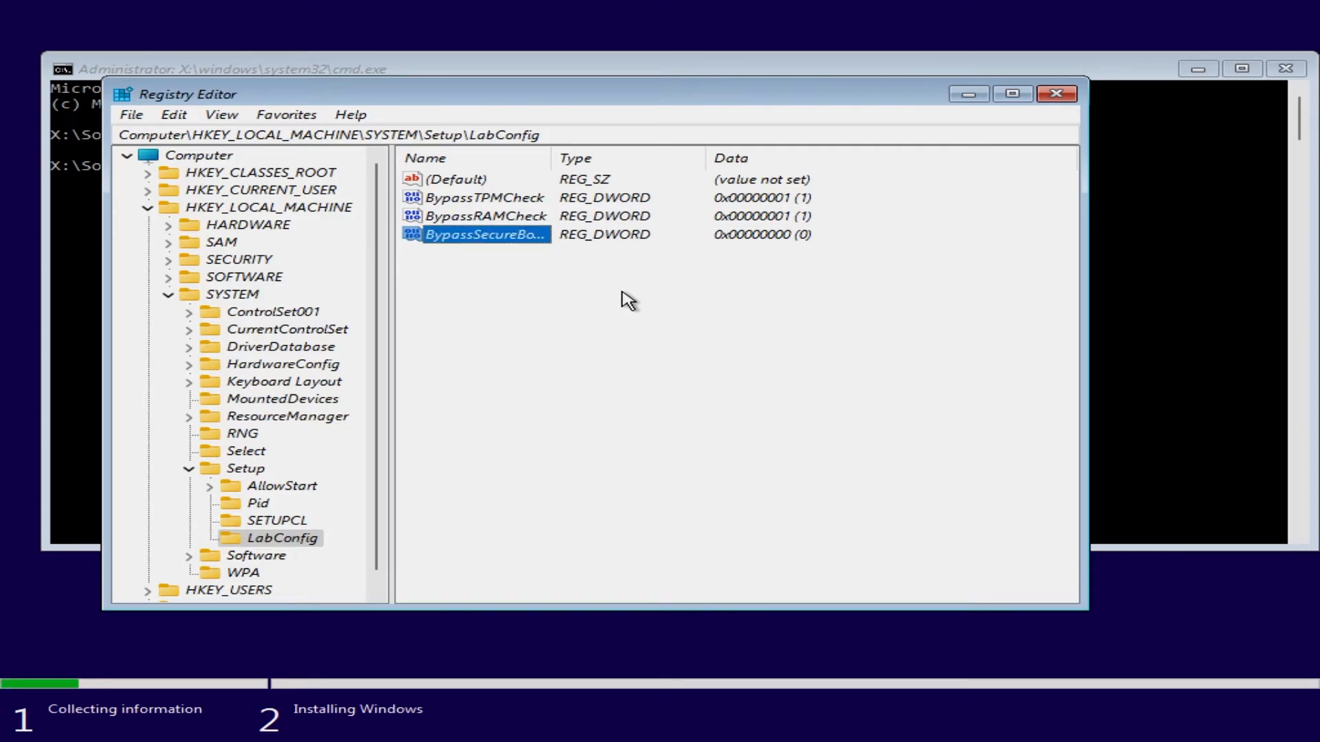
# - Set the value data of BypassSecureBootCheck to 1
pyautogui.doubleClick(535, 236)
pyautogui.write('1')
pyautogui.click(465, 334)
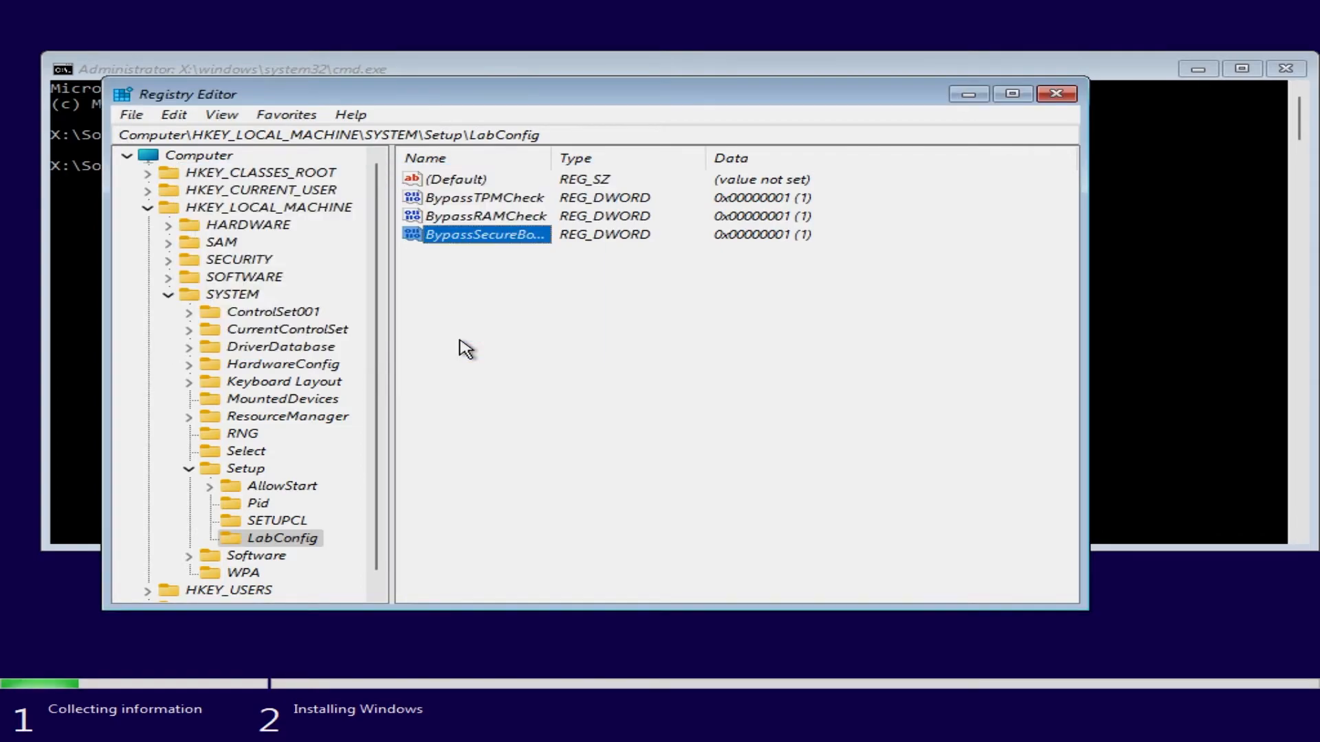
pyautogui.click(550, 337)
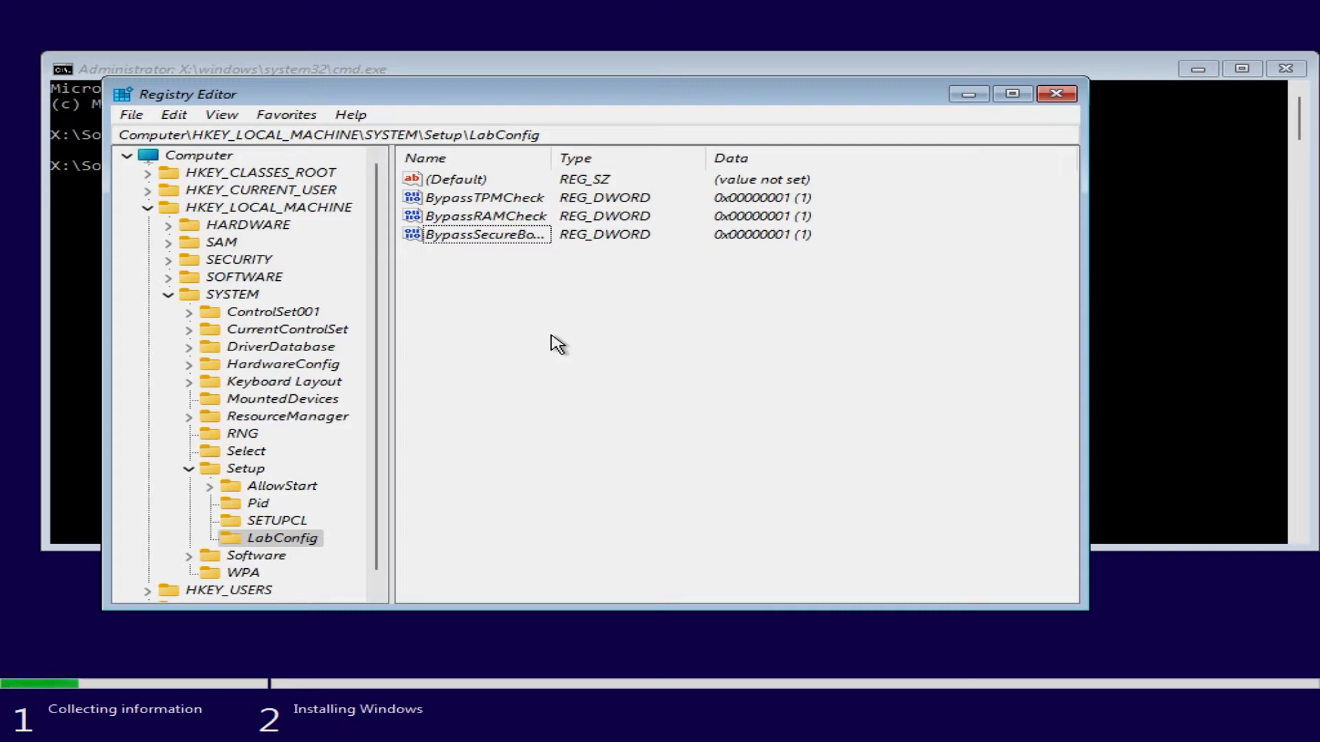
# - Close the Registry Editor and end the command prompt session with exit
pyautogui.click(143, 118)
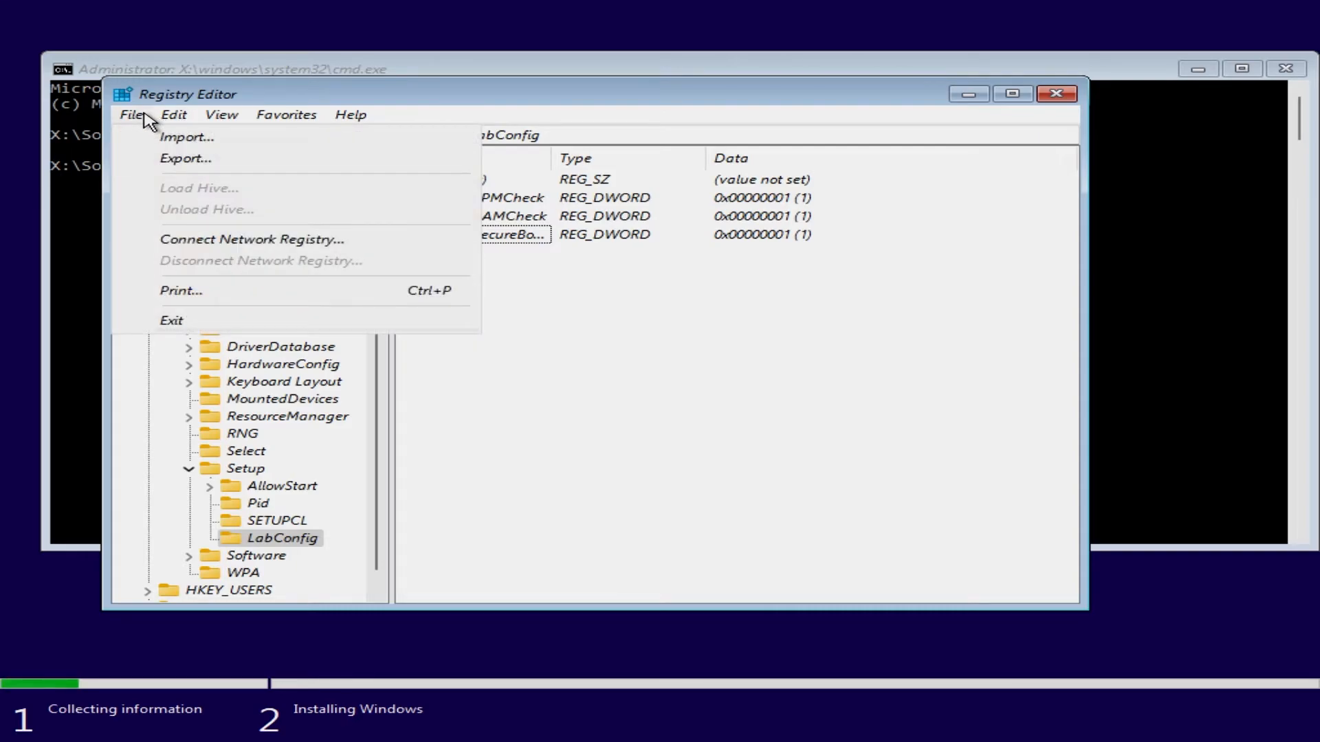
pyautogui.click(179, 324)
pyautogui.click(282, 197)
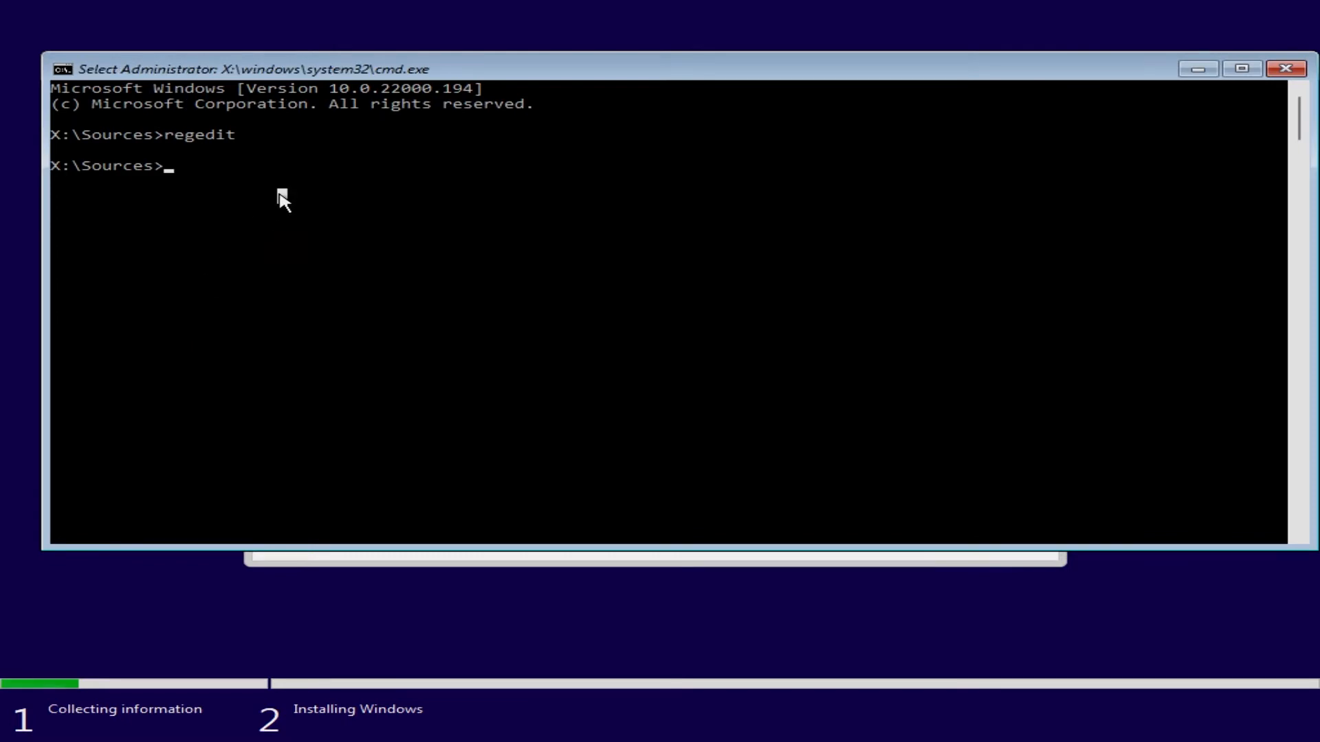
pyautogui.write('exit')
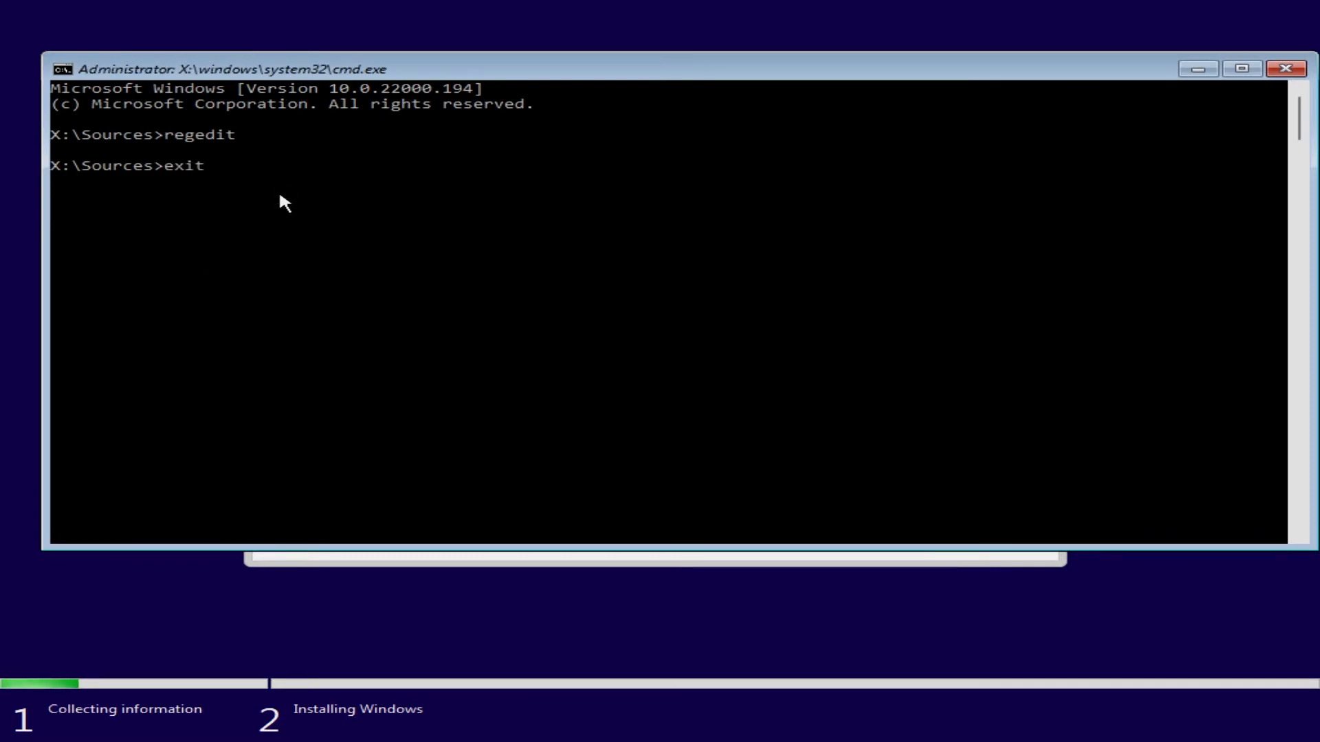
pyautogui.press('Return')
# - Return to the operating system list in Windows Setup and continue with Windows 11 Pro
pyautogui.click(276, 125)
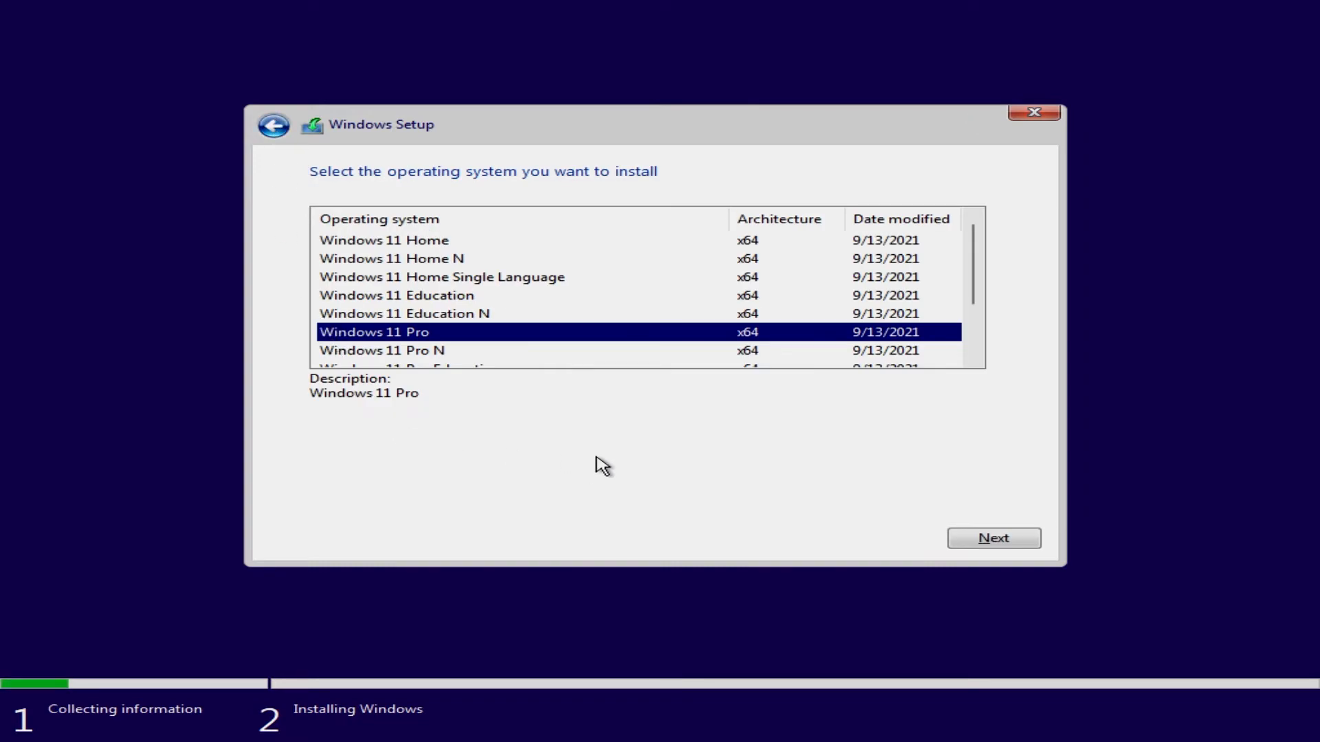
pyautogui.click(1000, 539)
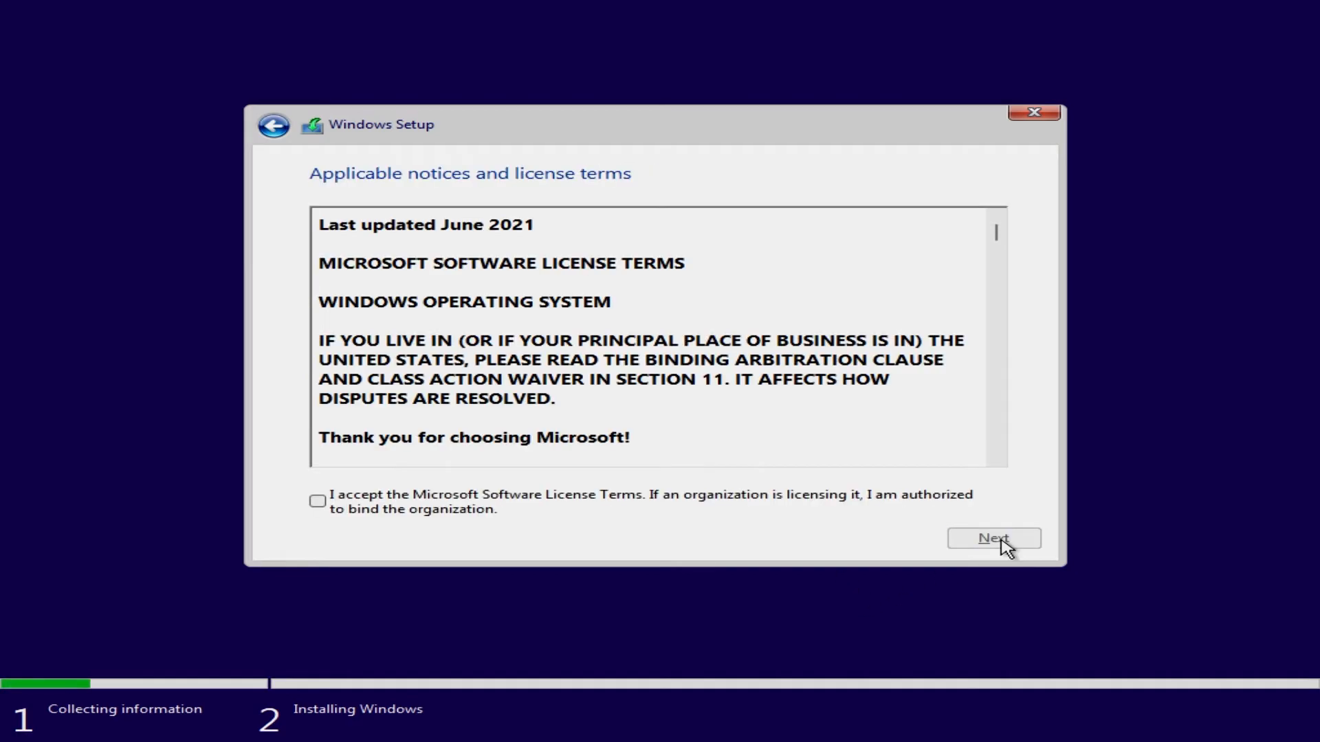
# - Accept the Microsoft Software License Terms and choose the custom installation type
pyautogui.click(317, 502)
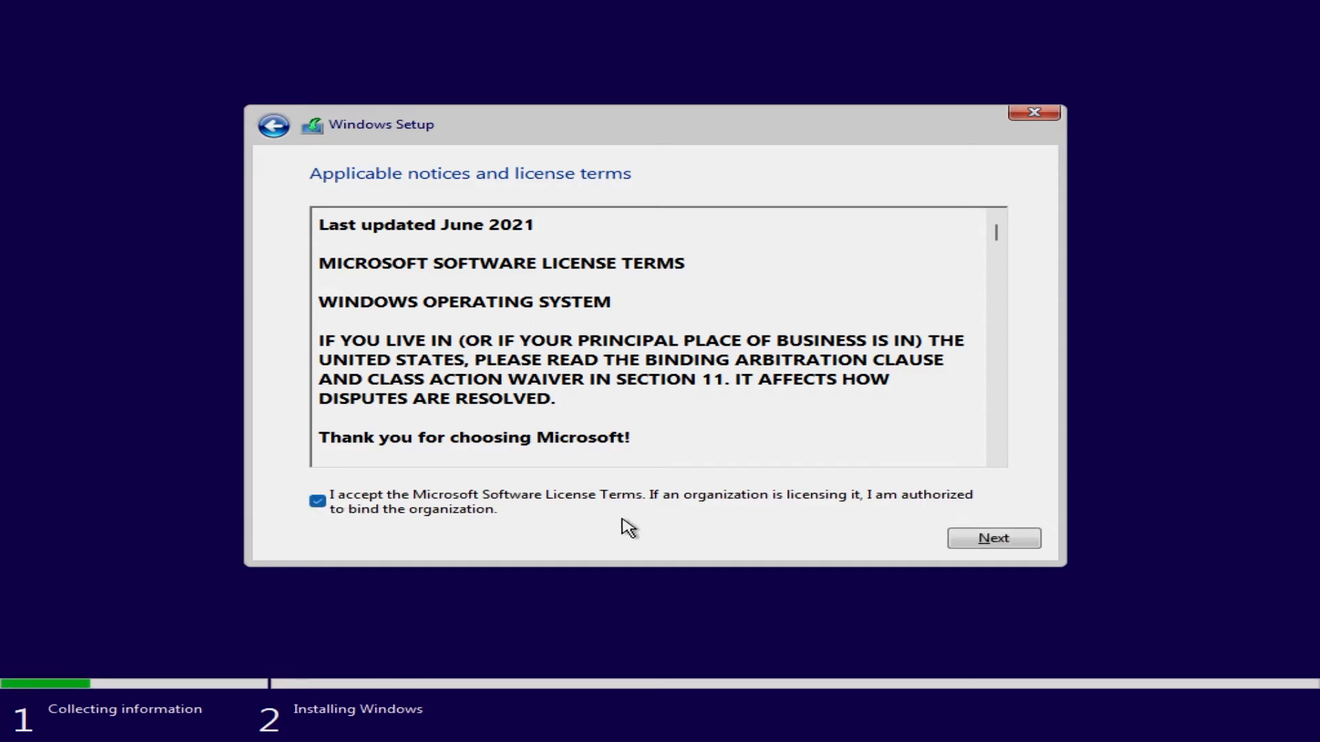
pyautogui.click(1007, 537)
pyautogui.click(740, 406)
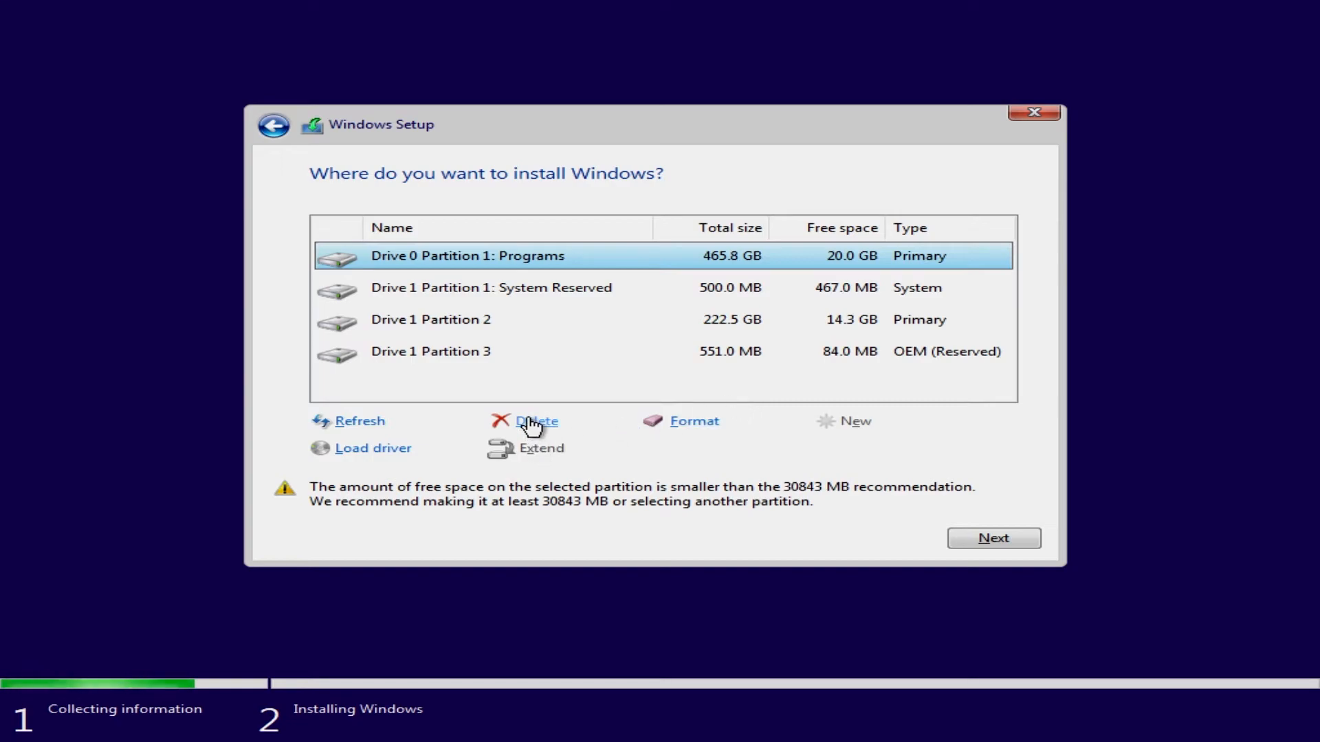
# - Delete Drive 1 Partition 2 and start installing Windows on the freed space
pyautogui.click(707, 325)
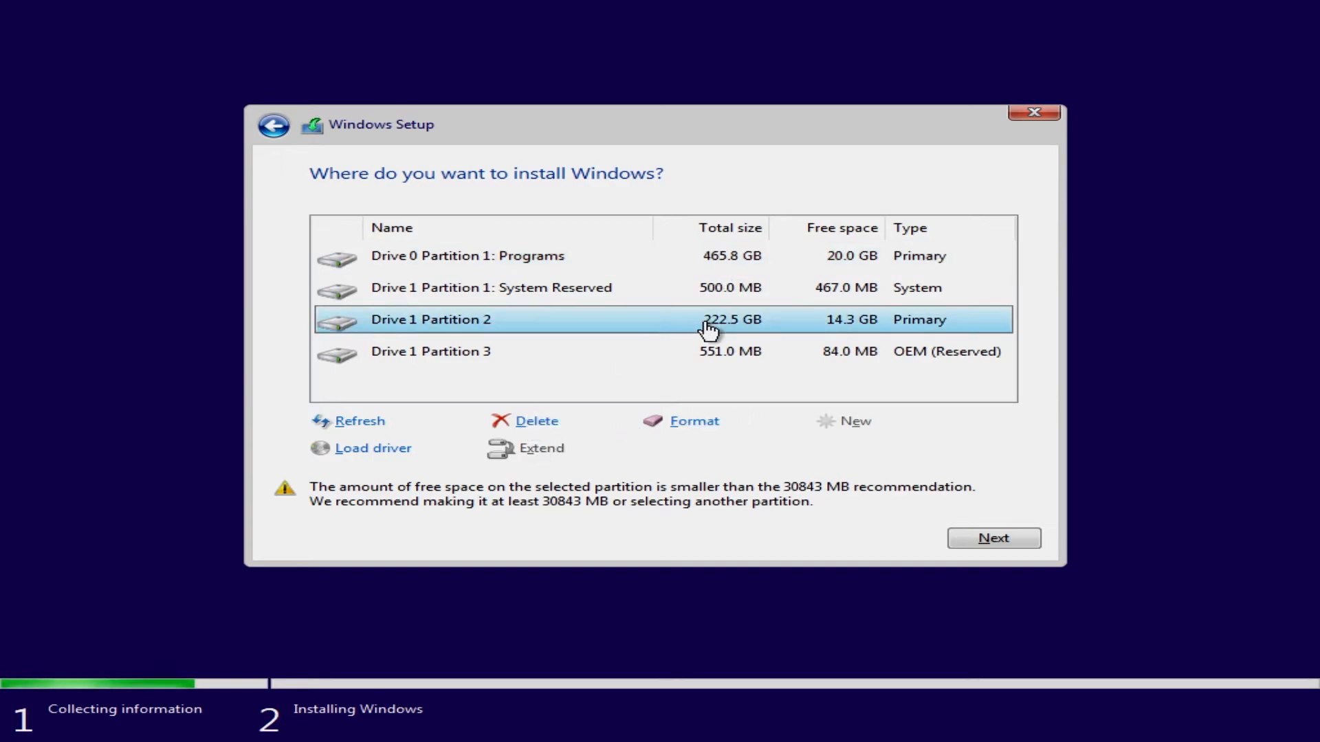
pyautogui.click(533, 422)
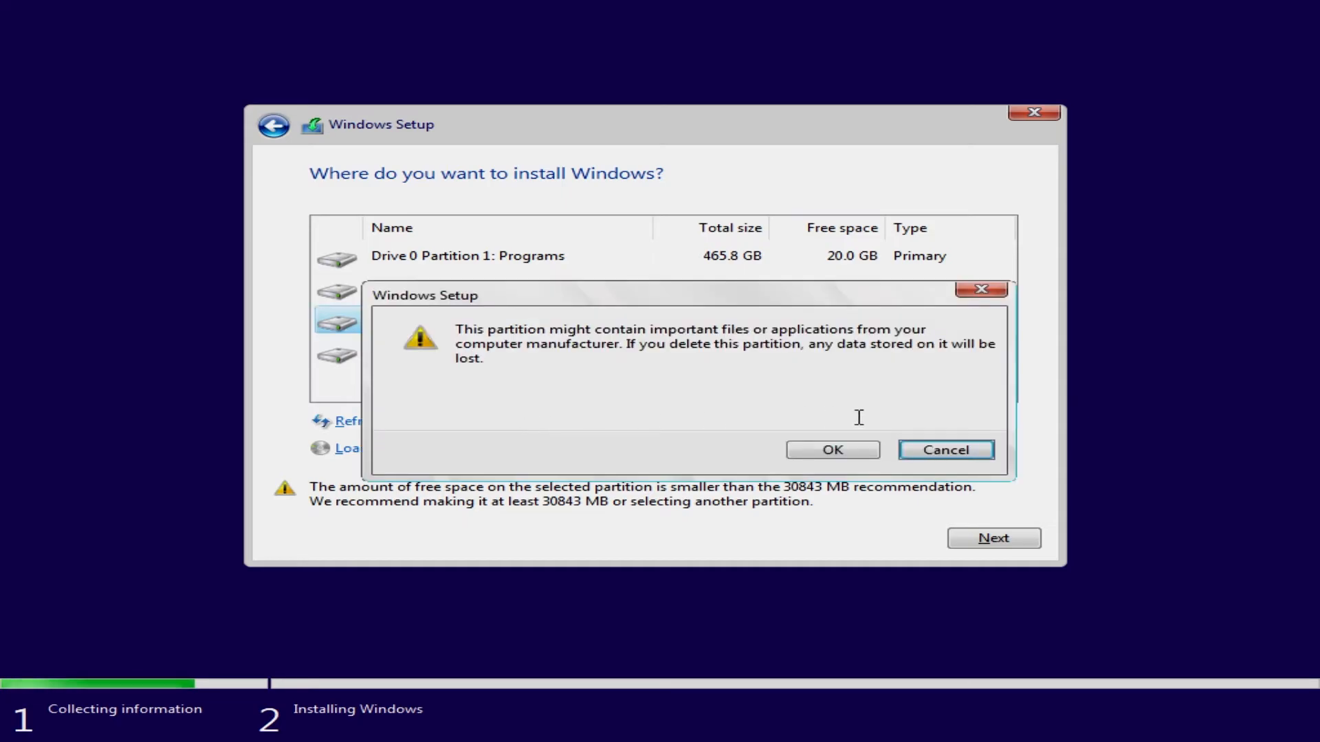
pyautogui.click(840, 456)
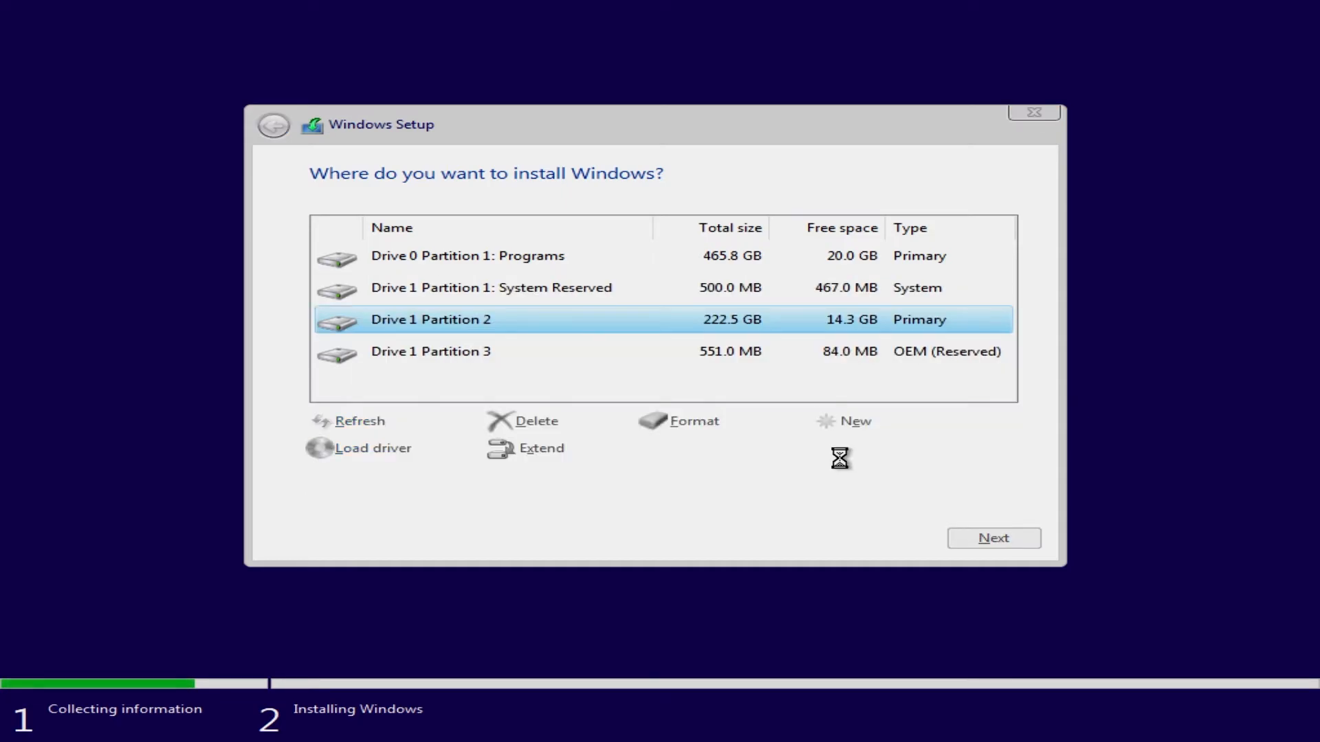
pyautogui.click(769, 332)
pyautogui.click(979, 543)
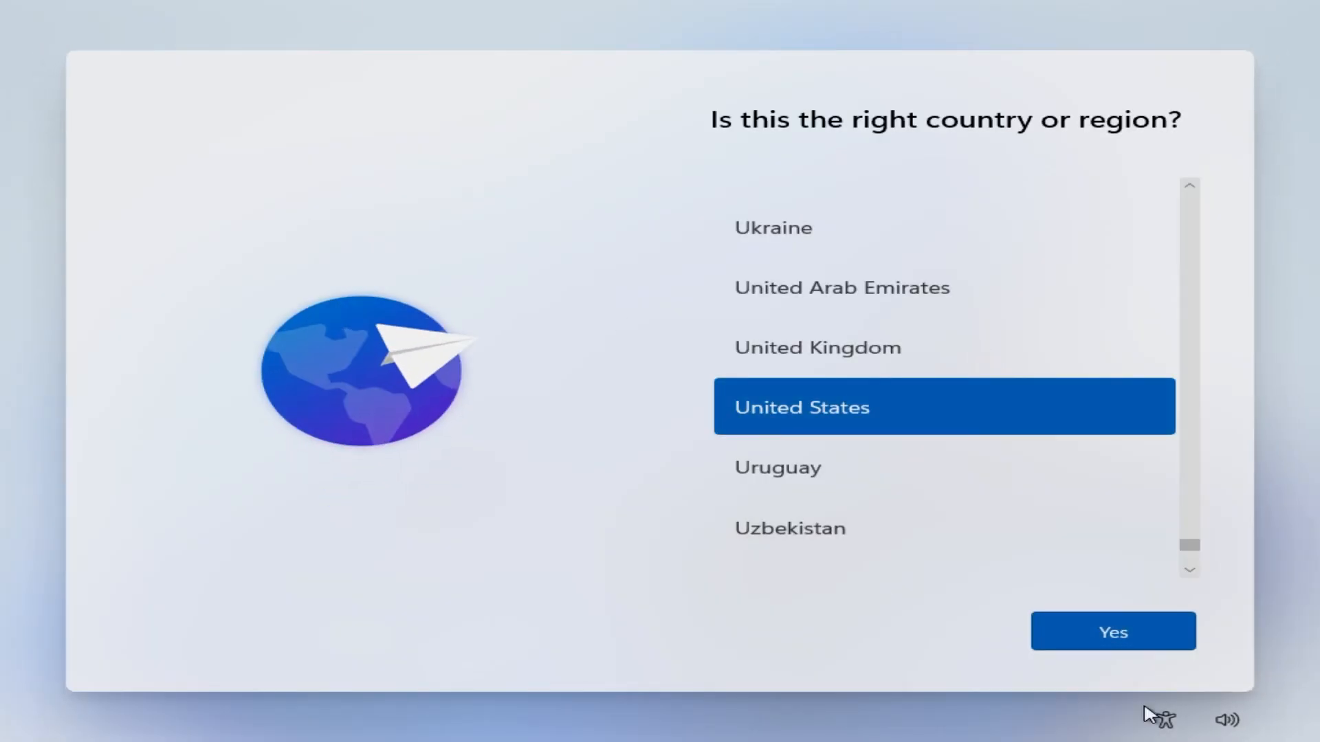
# - Confirm United States as the country or region for the new installation
pyautogui.click(1167, 645)
pyautogui.click(1168, 646)
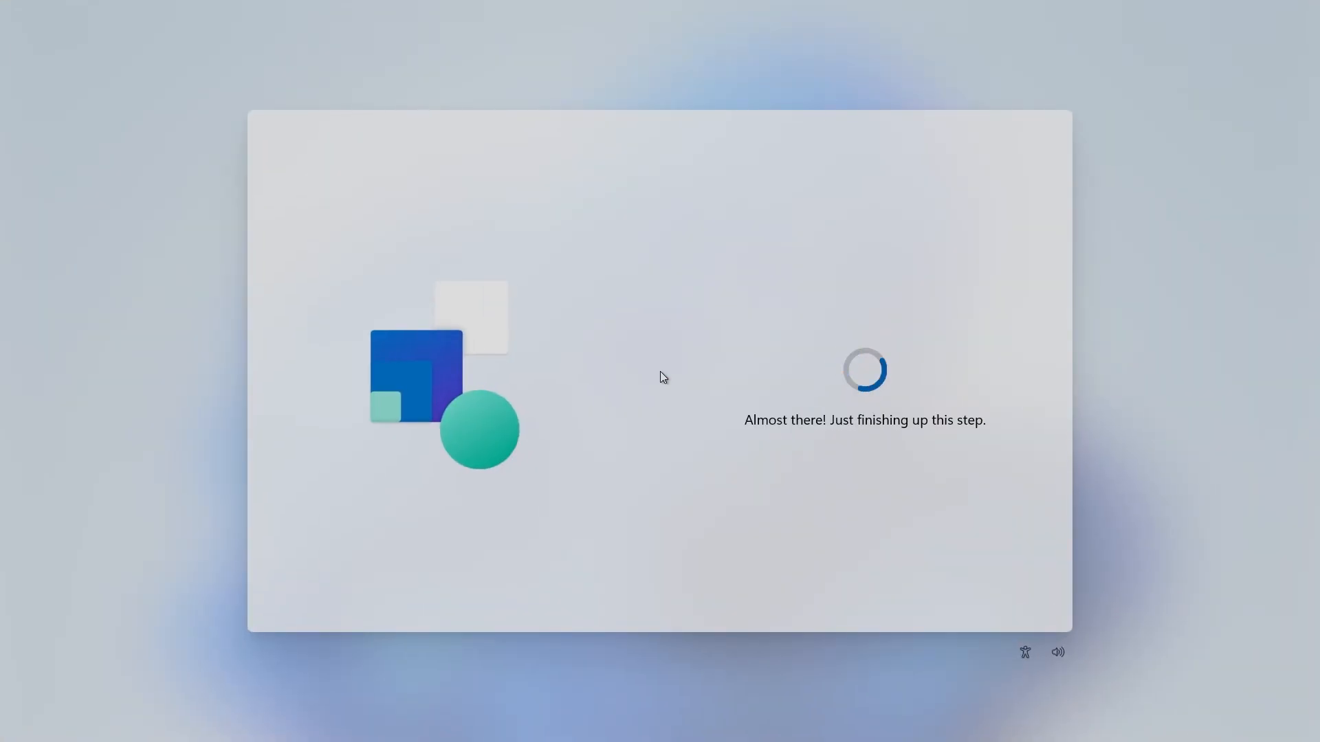
# - Enter a name for the device without spaces and within 15 characters, and continue the setup
pyautogui.write('sebastian medai')
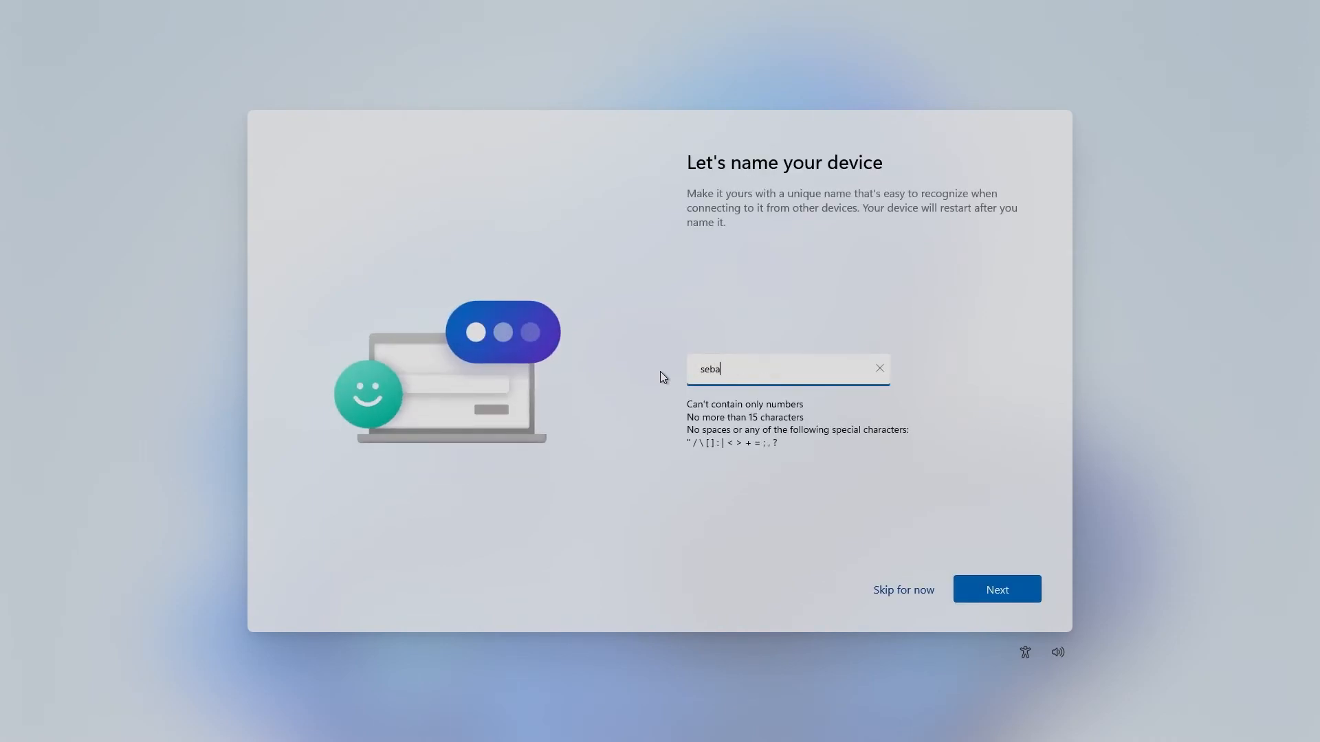
pyautogui.press('BackSpace')
pyautogui.press('BackSpace')
pyautogui.write('ia')
pyautogui.press('Delete')
pyautogui.click(957, 590)
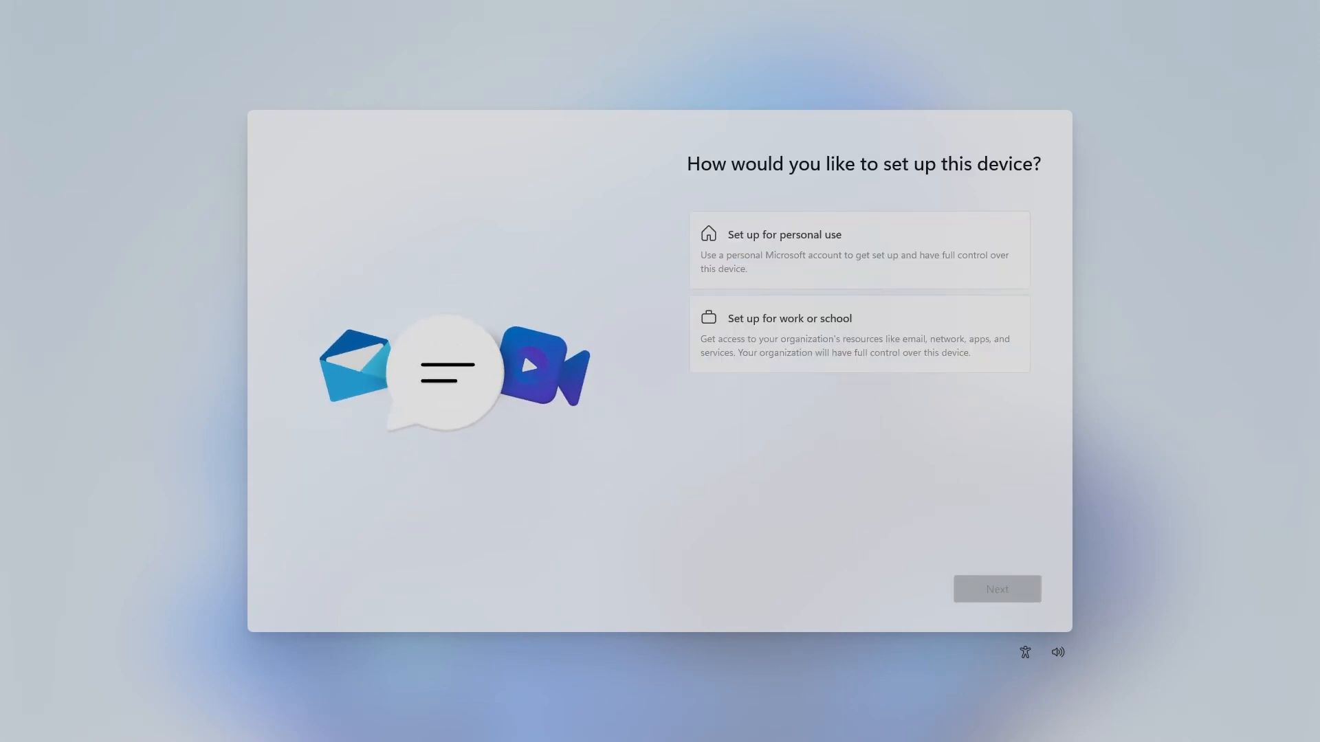
# - Choose to set up the device for personal use
pyautogui.click(751, 284)
pyautogui.click(982, 590)
pyautogui.click(983, 596)
# - Skip the Microsoft account sign-in and enter the user's name for the local account
pyautogui.click(721, 411)
pyautogui.click(843, 377)
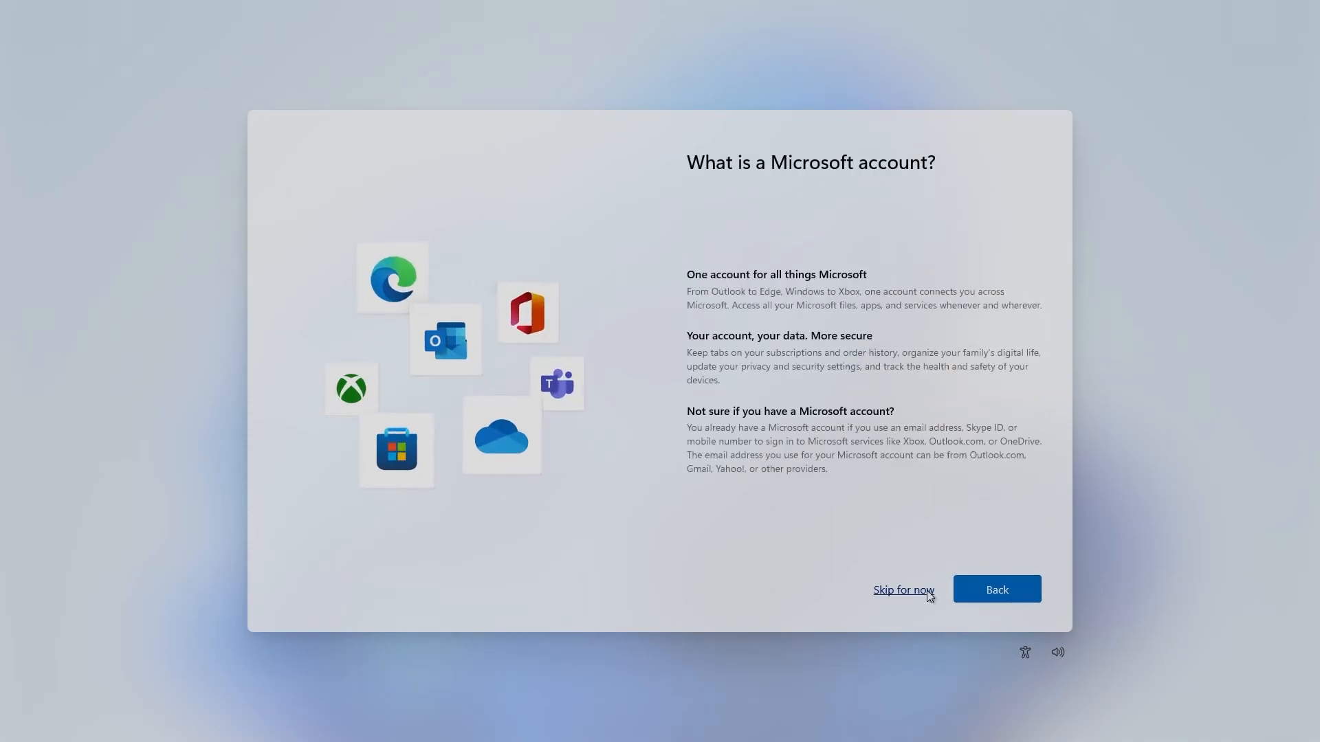
pyautogui.click(926, 592)
pyautogui.write('sebastian')
pyautogui.click(990, 590)
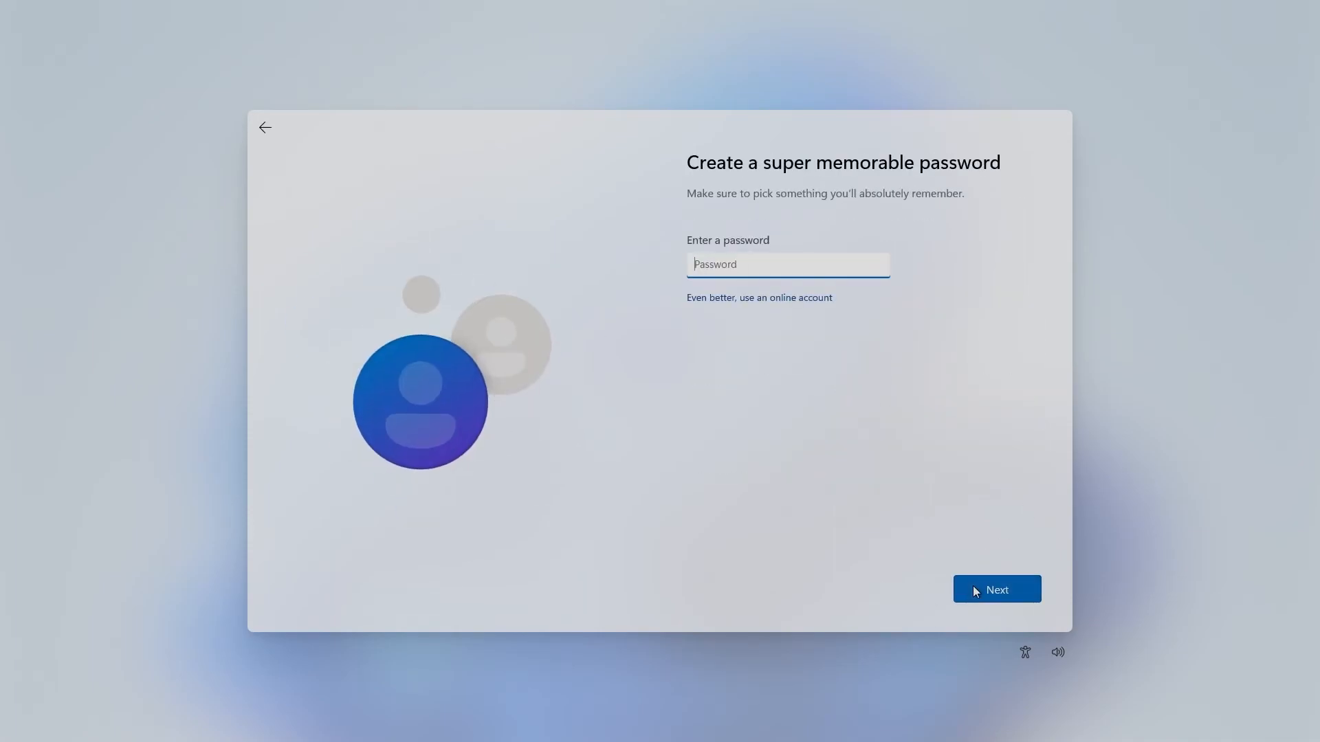
# - Leave the local account's password blank and continue through the remaining setup to the desktop
pyautogui.click(972, 586)
pyautogui.click(970, 588)
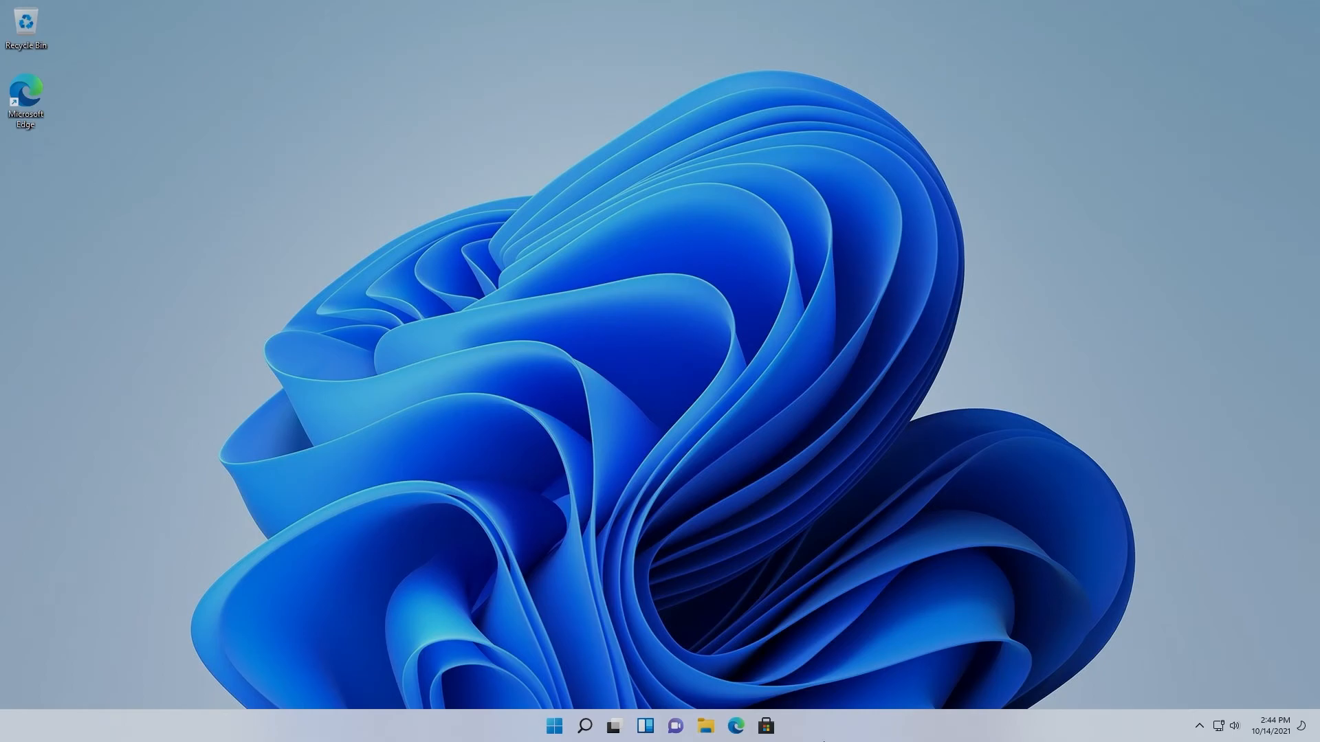
# - Open the taskbar settings, examine the device and Windows specifications on the System About page, and close Settings
pyautogui.rightClick(847, 728)
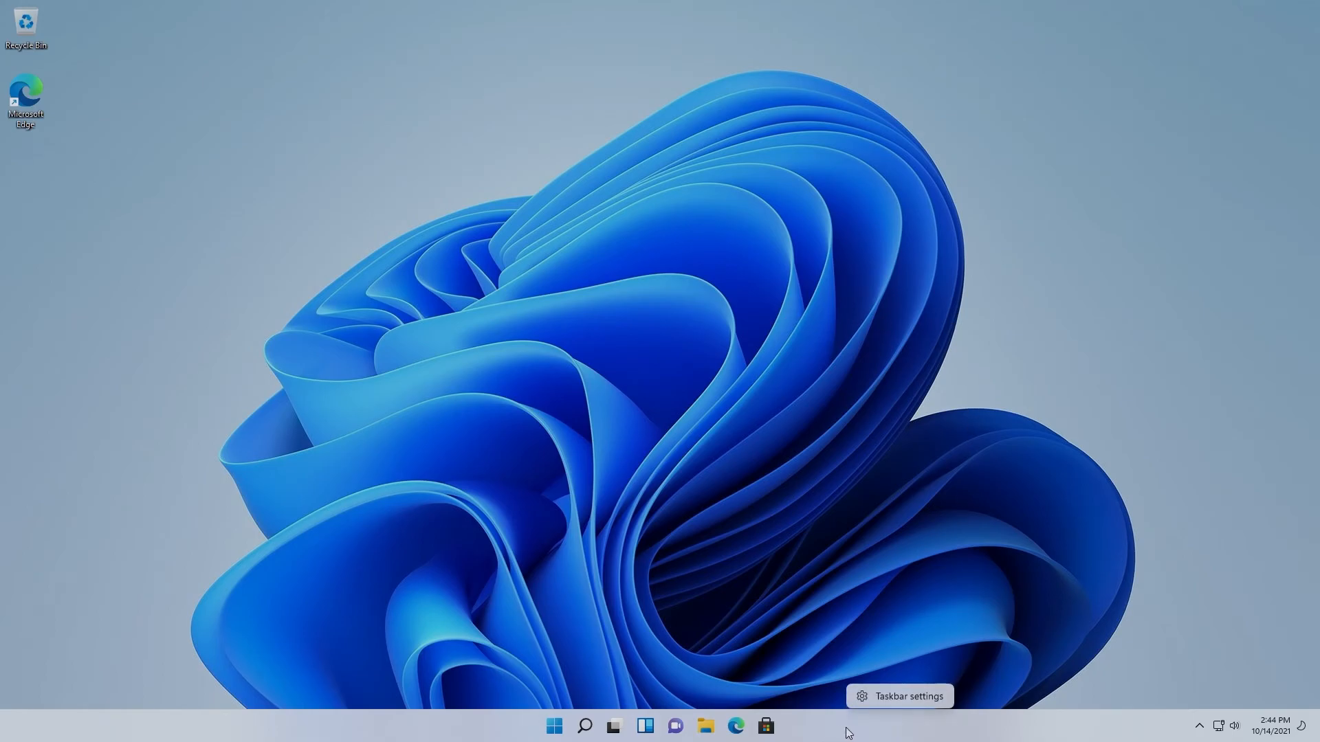
pyautogui.click(895, 698)
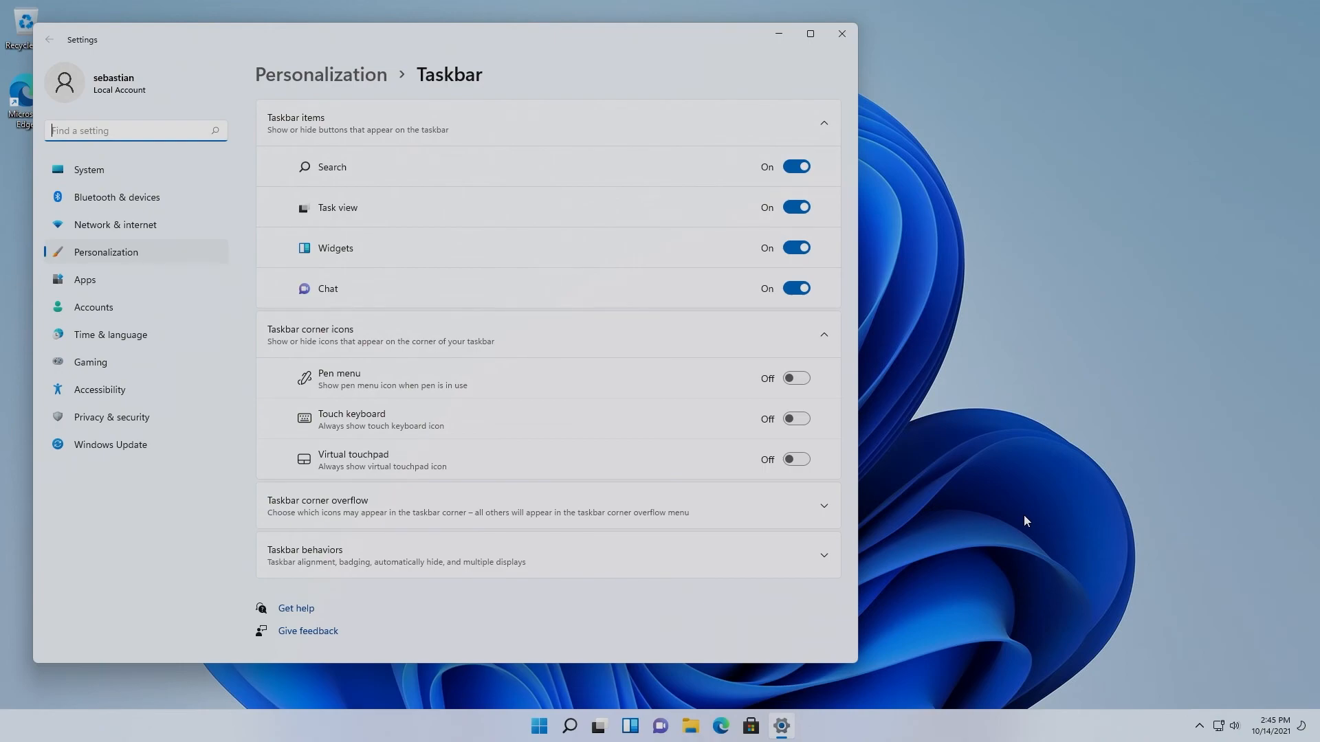
pyautogui.click(157, 180)
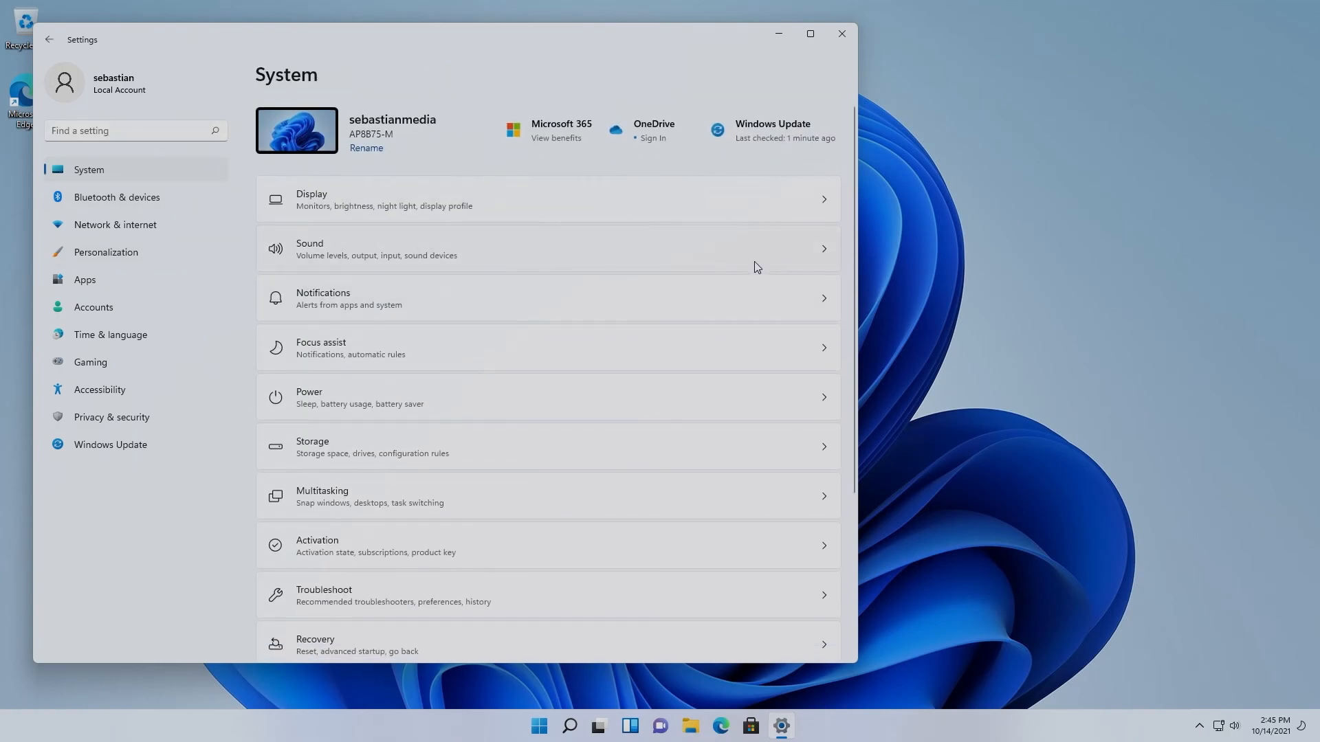
pyautogui.scroll(-3, 757, 267)
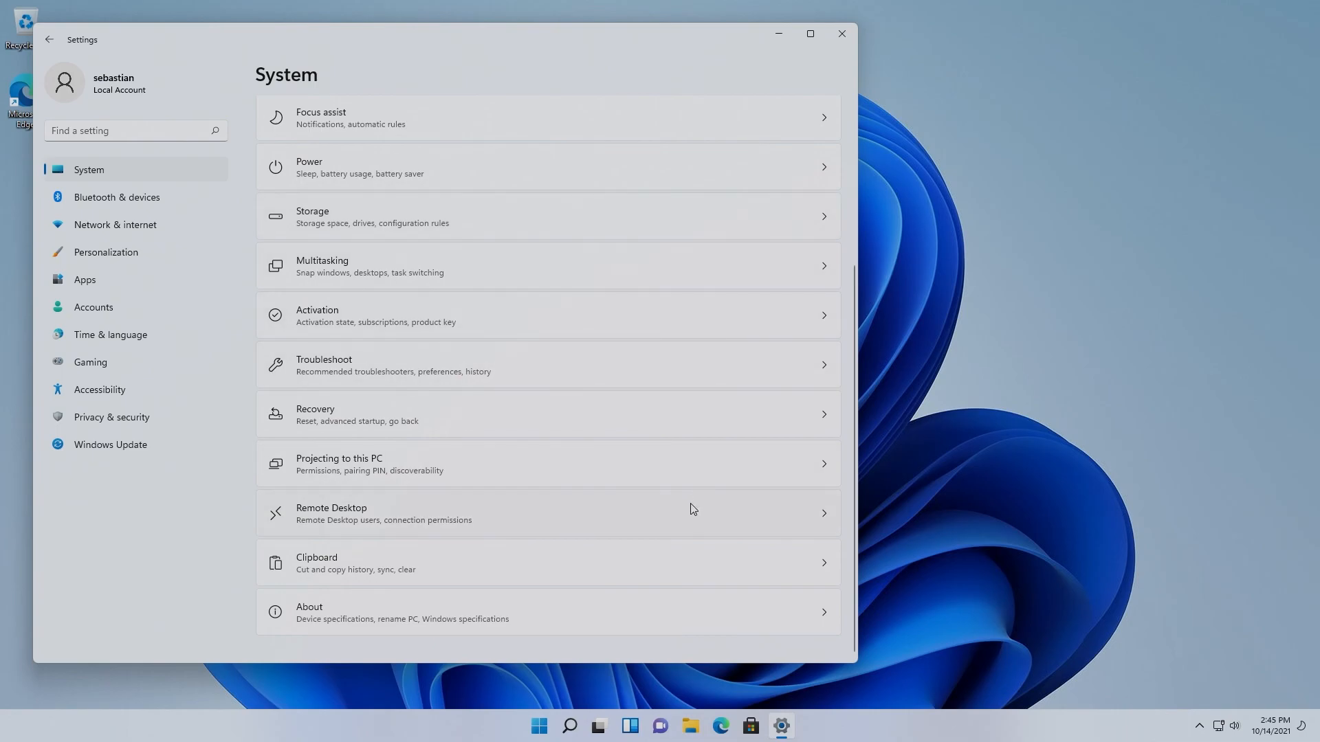
pyautogui.click(663, 616)
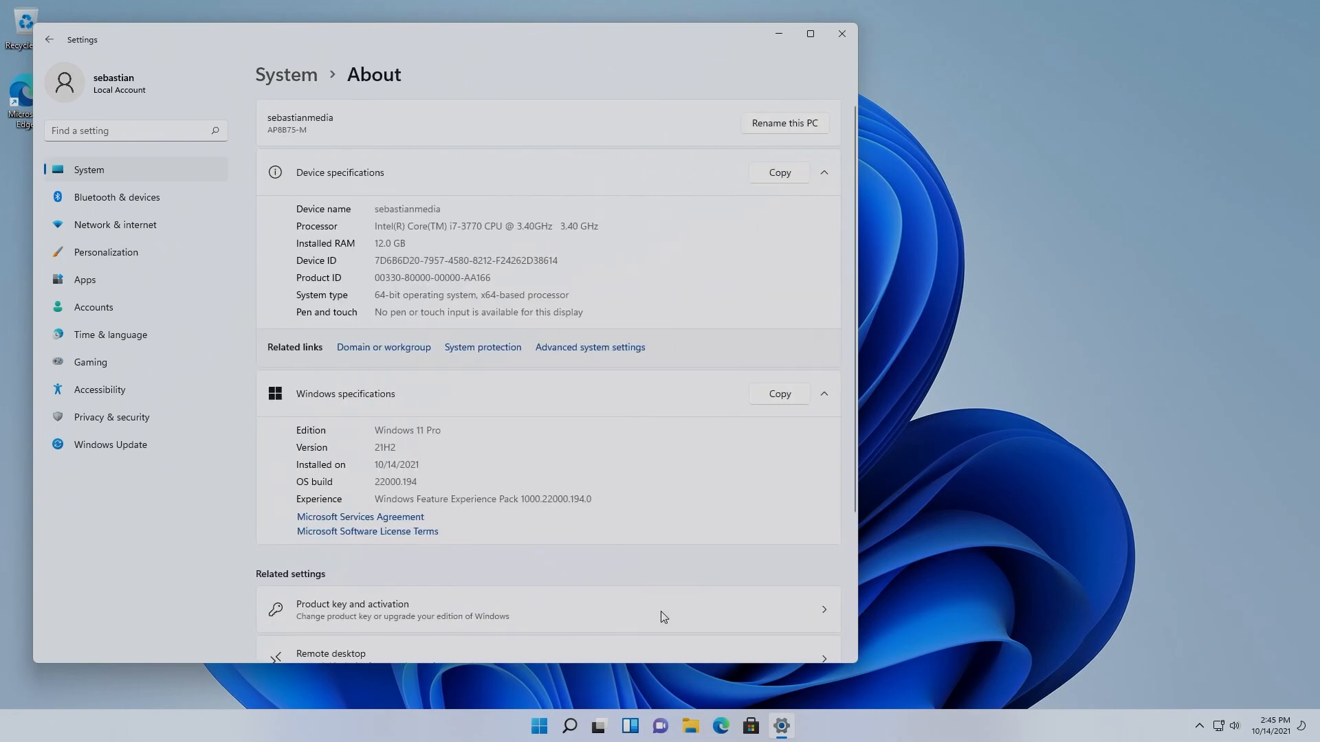
pyautogui.click(837, 41)
pyautogui.rightClick(612, 223)
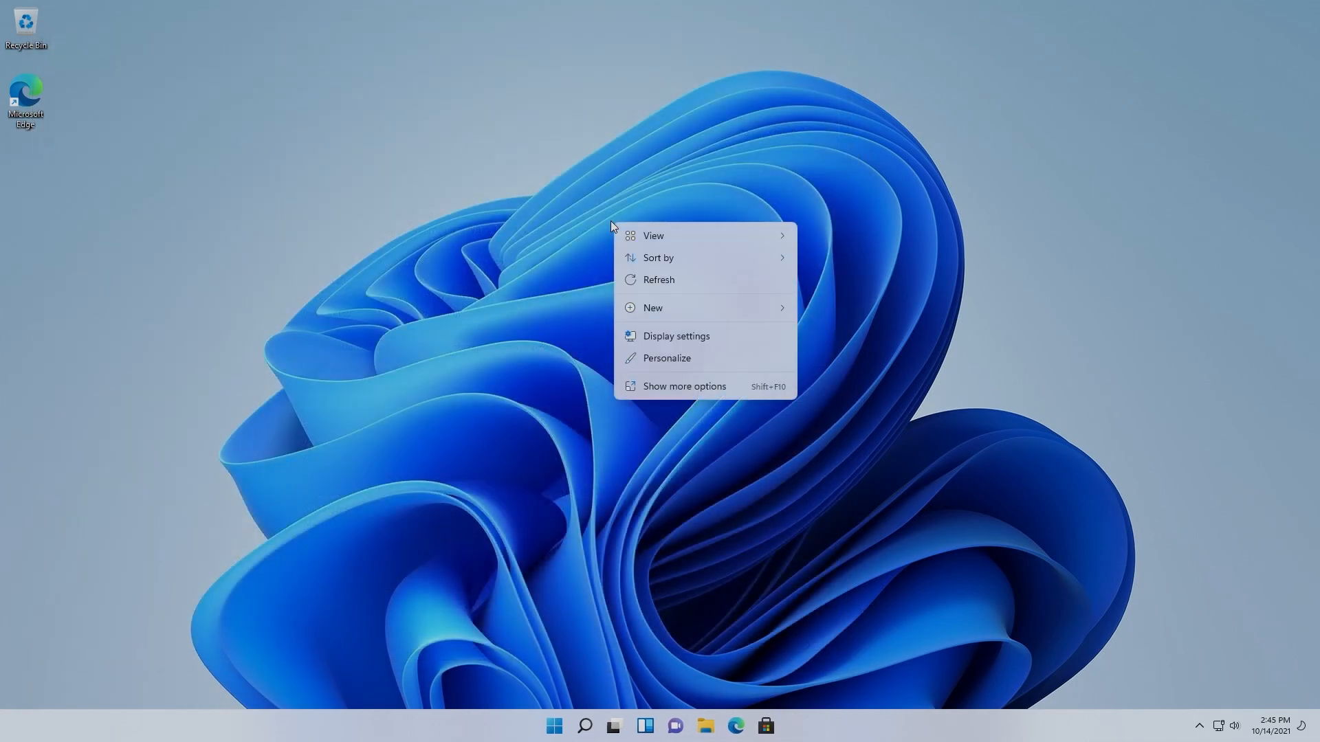
pyautogui.click(467, 235)
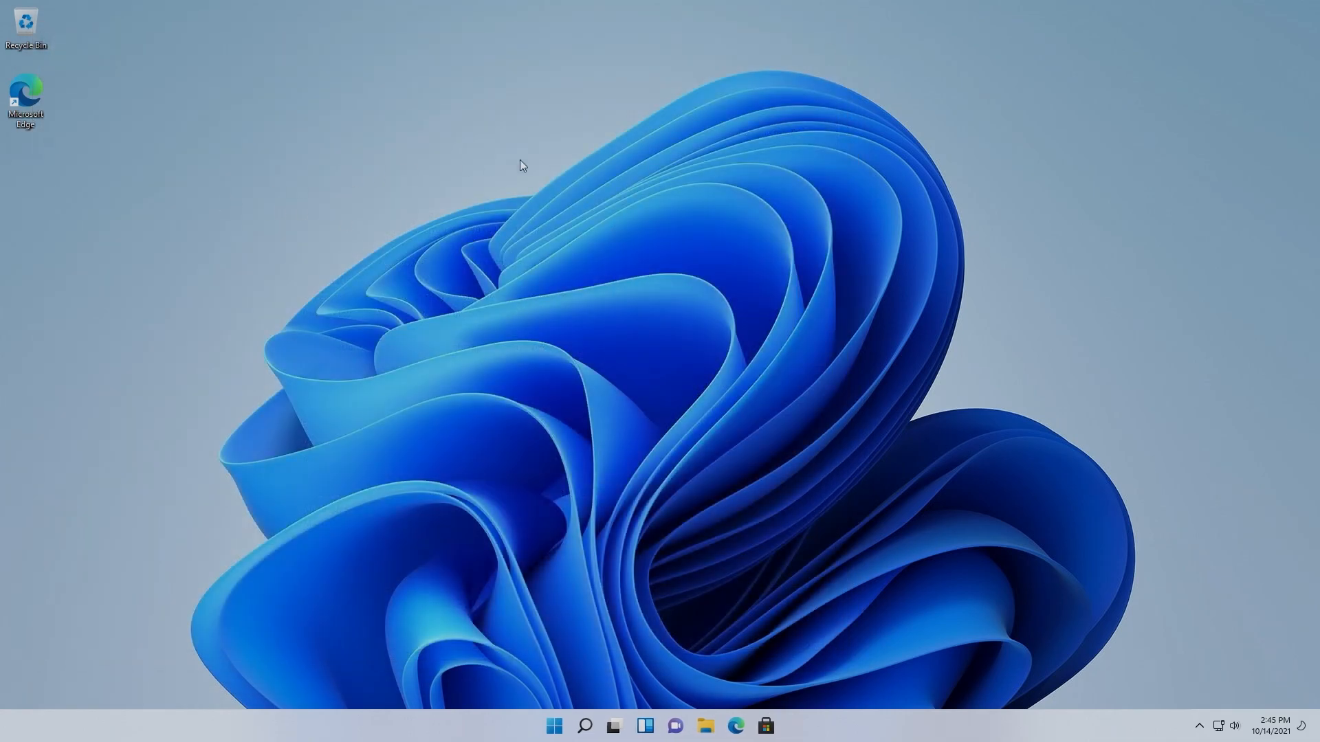